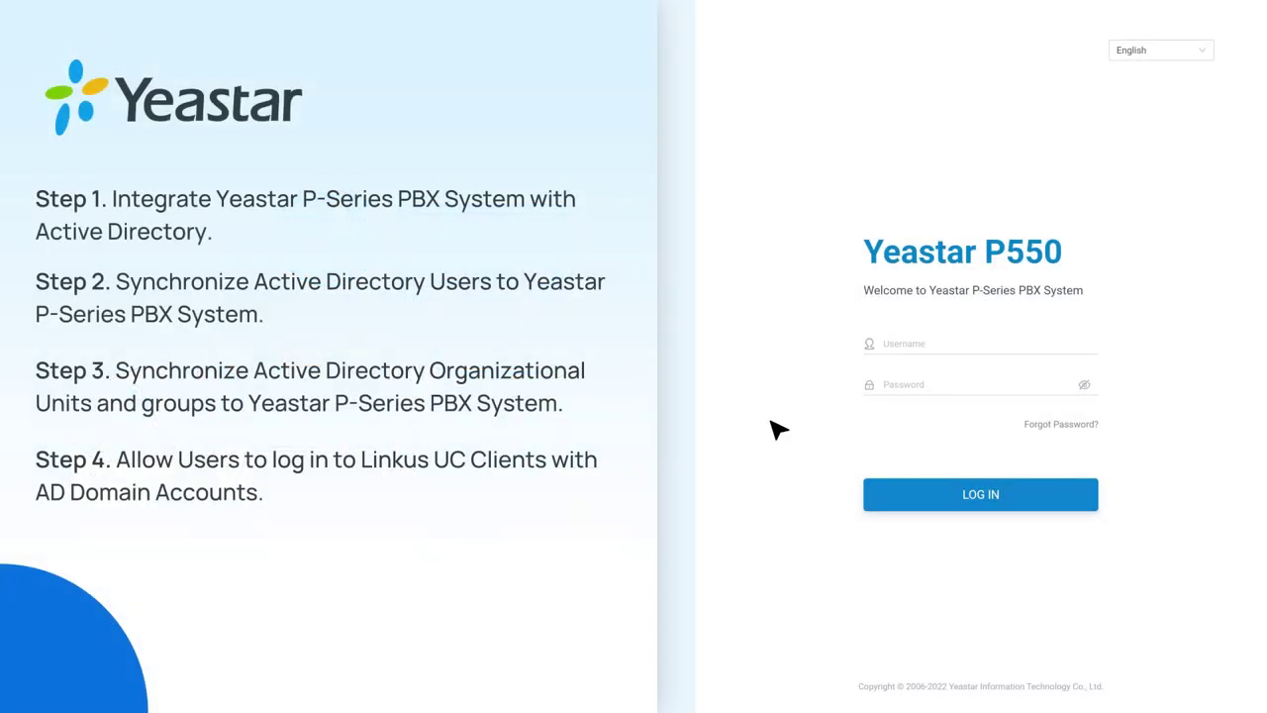
Sign in to the PBX management portal as admin
click(1030, 349)
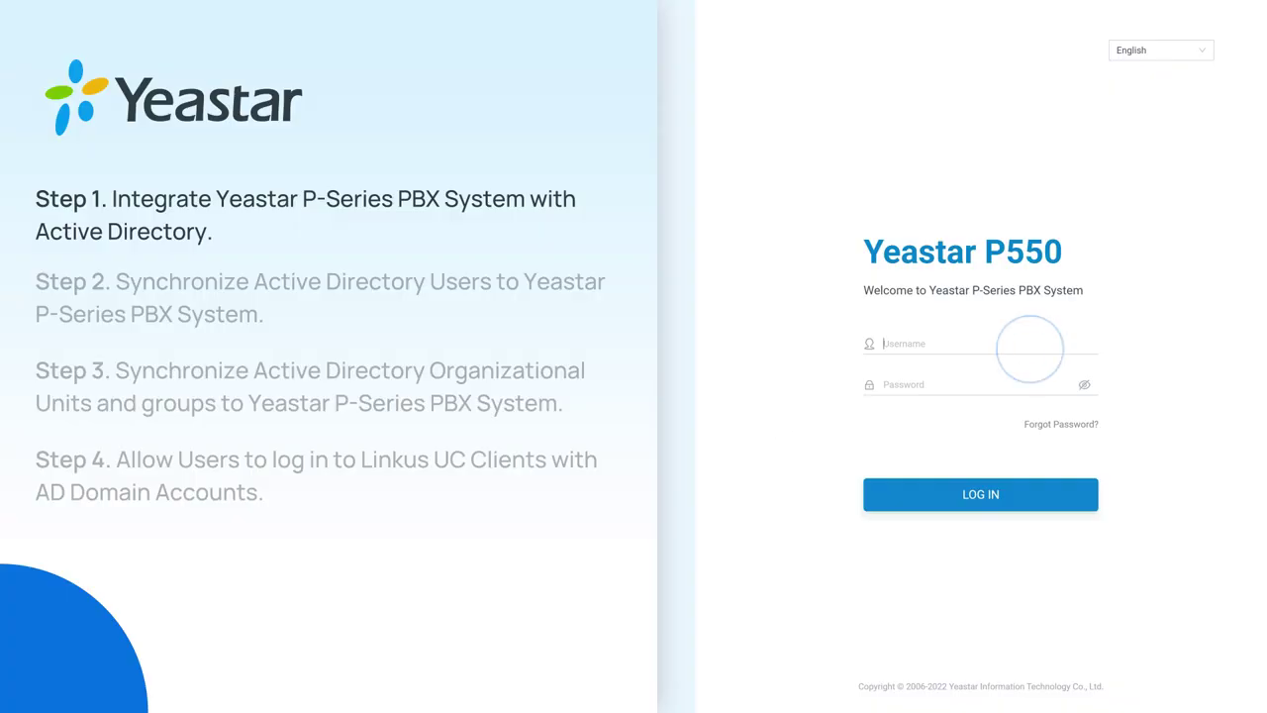
text(admin)
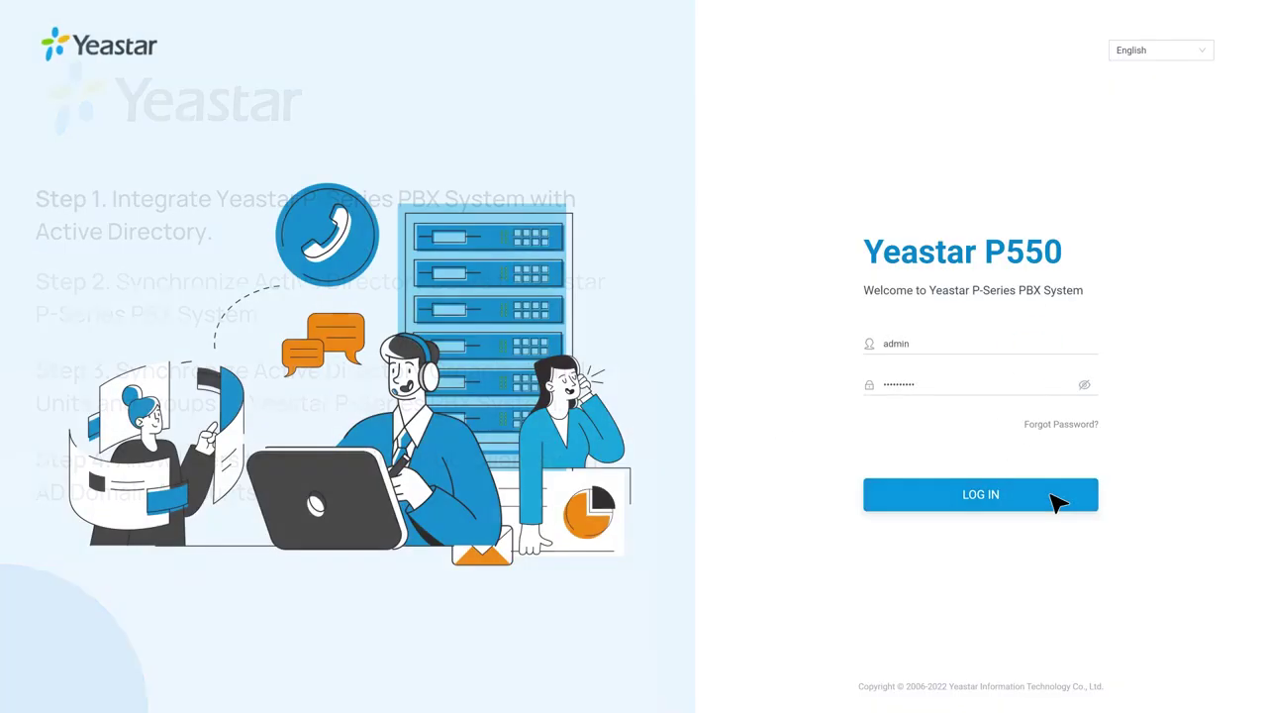
click(1057, 502)
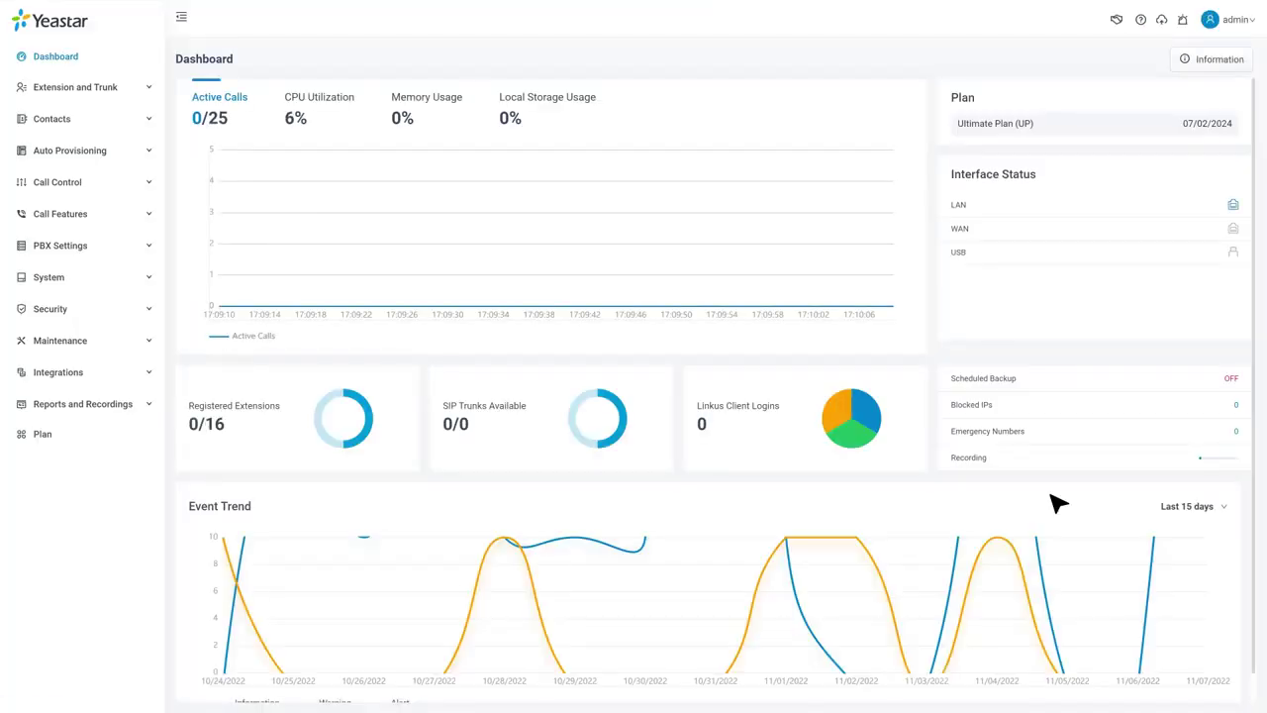
Open the Active Directory (AD) integration form under Integrations > Collaboration
click(151, 371)
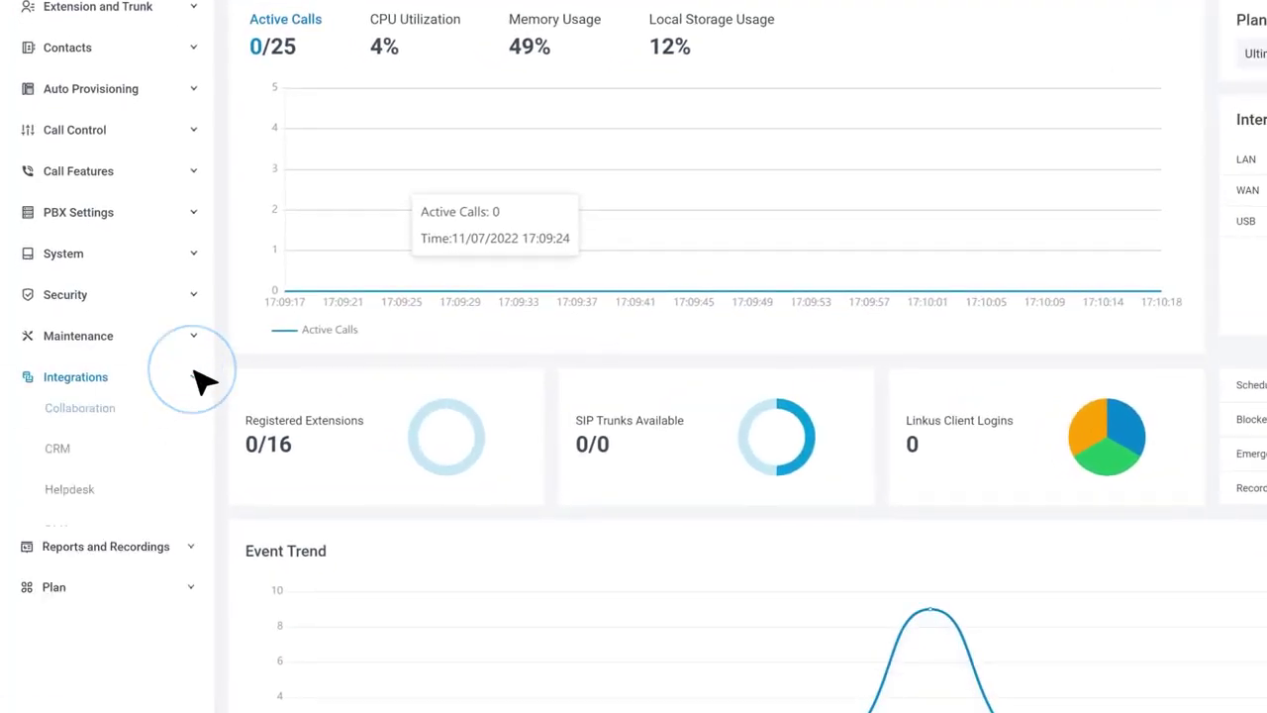
click(169, 424)
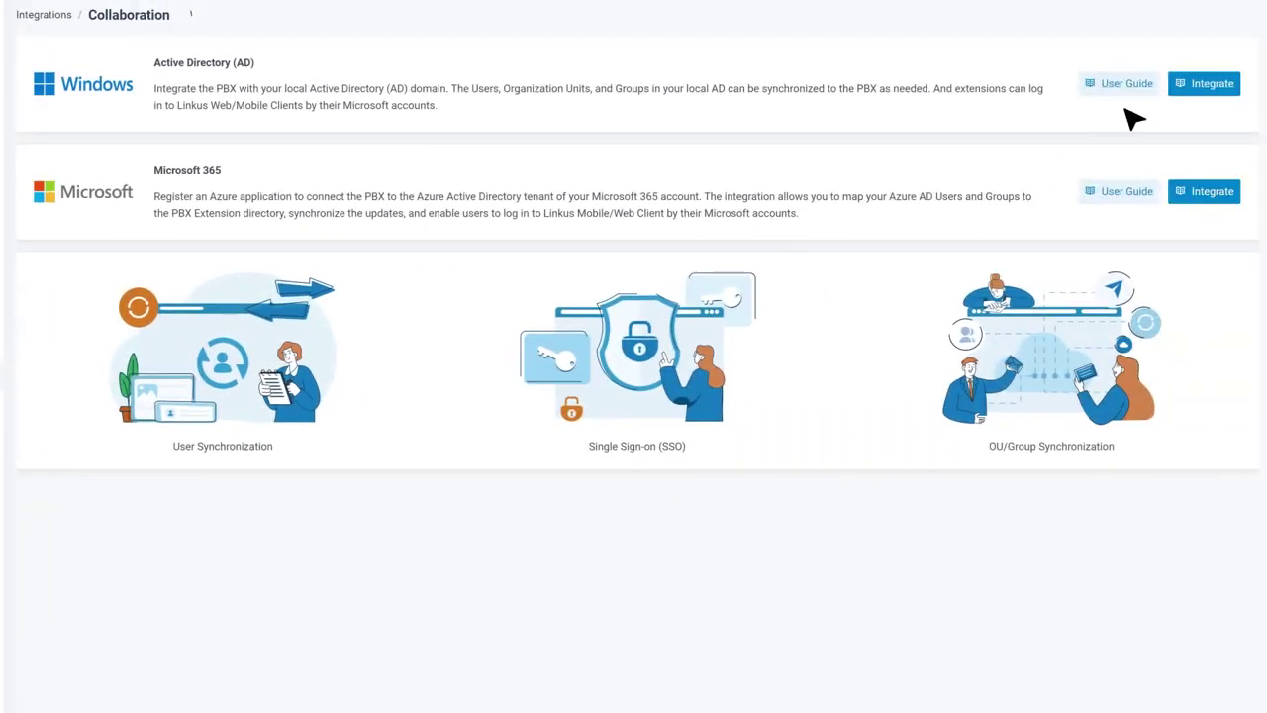
click(1205, 87)
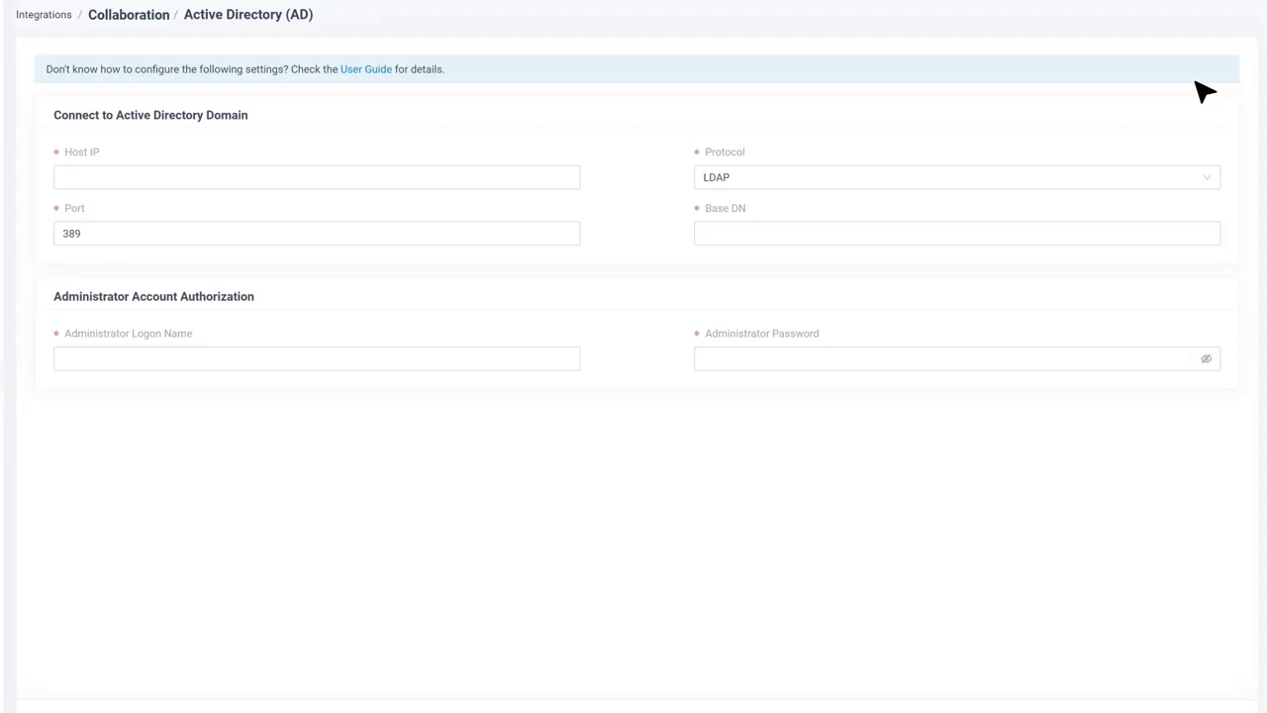
Set Host IP 192.168.28.67, protocol LDAP, port 389, and Base DN OU=Marketing,dc=sample,dc=com
click(560, 176)
text(192.168.)
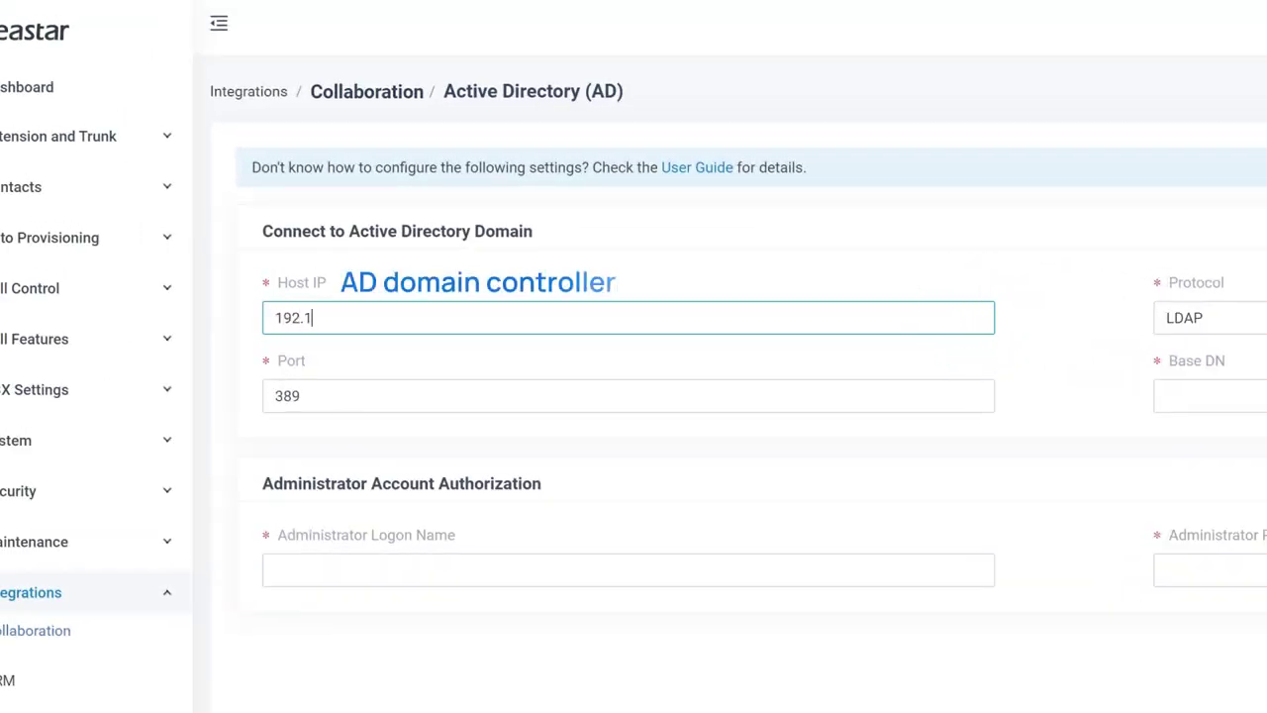
text(28.67)
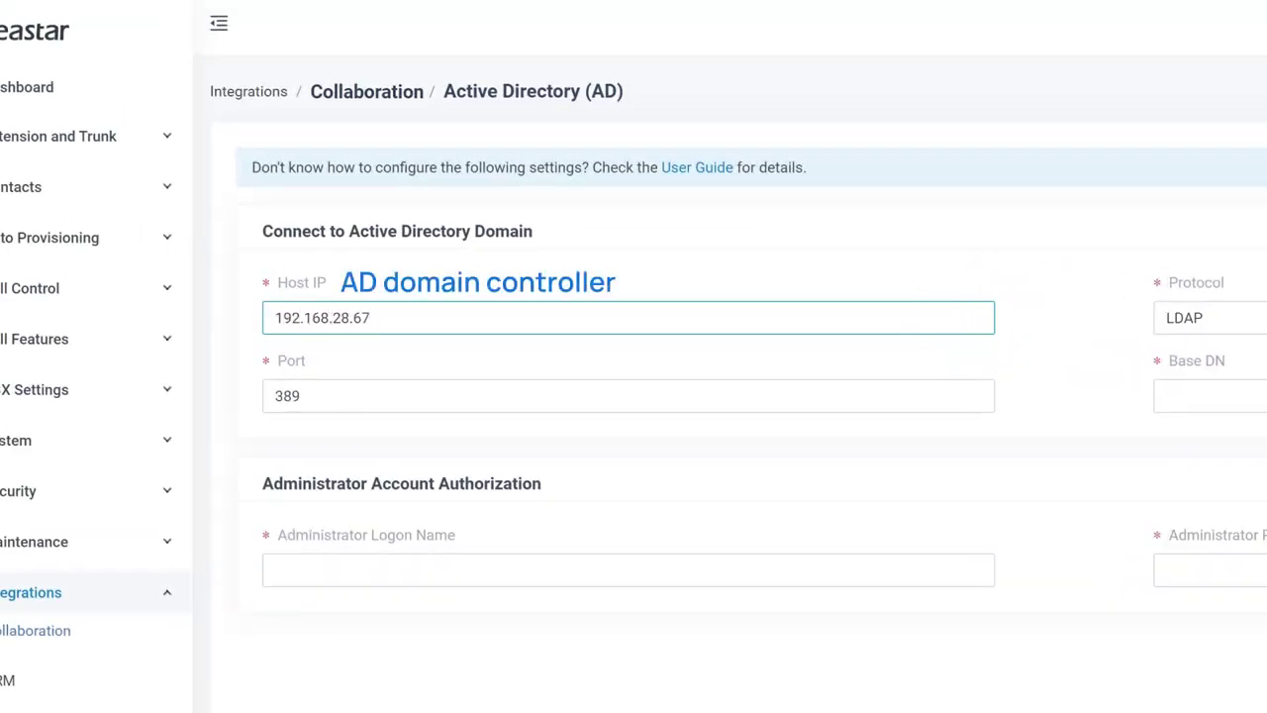
click(1266, 312)
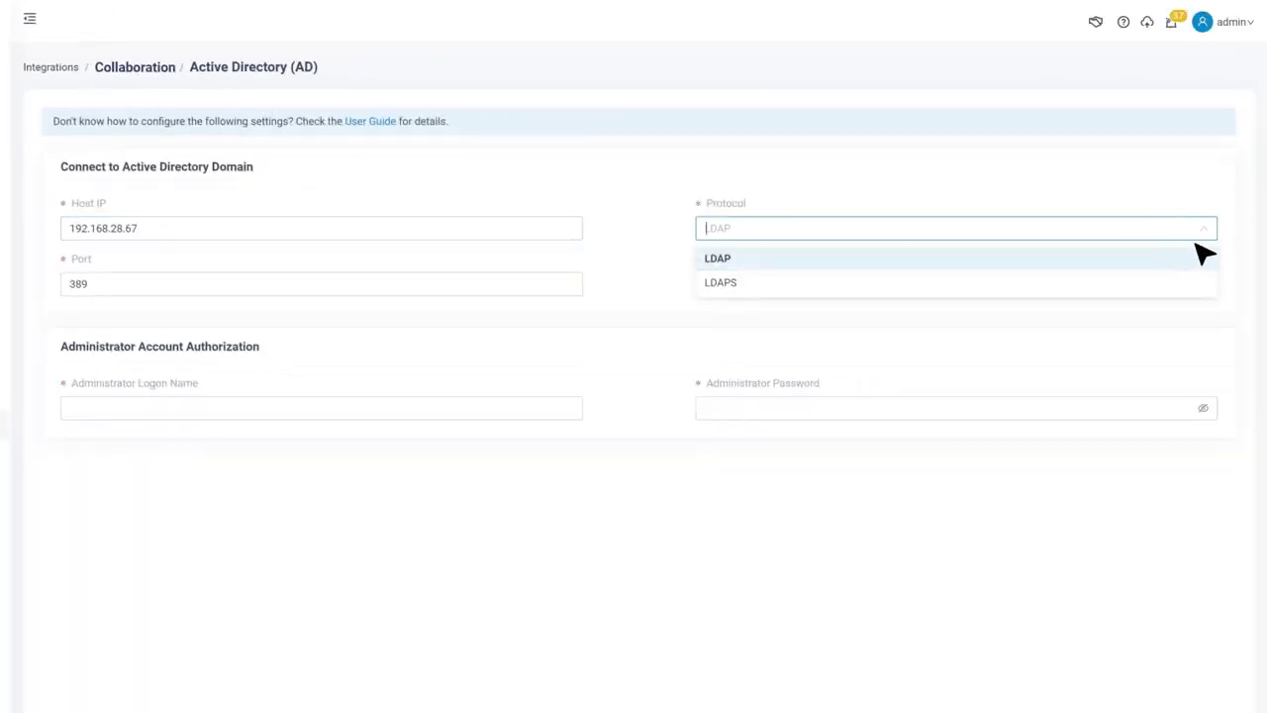
click(1195, 255)
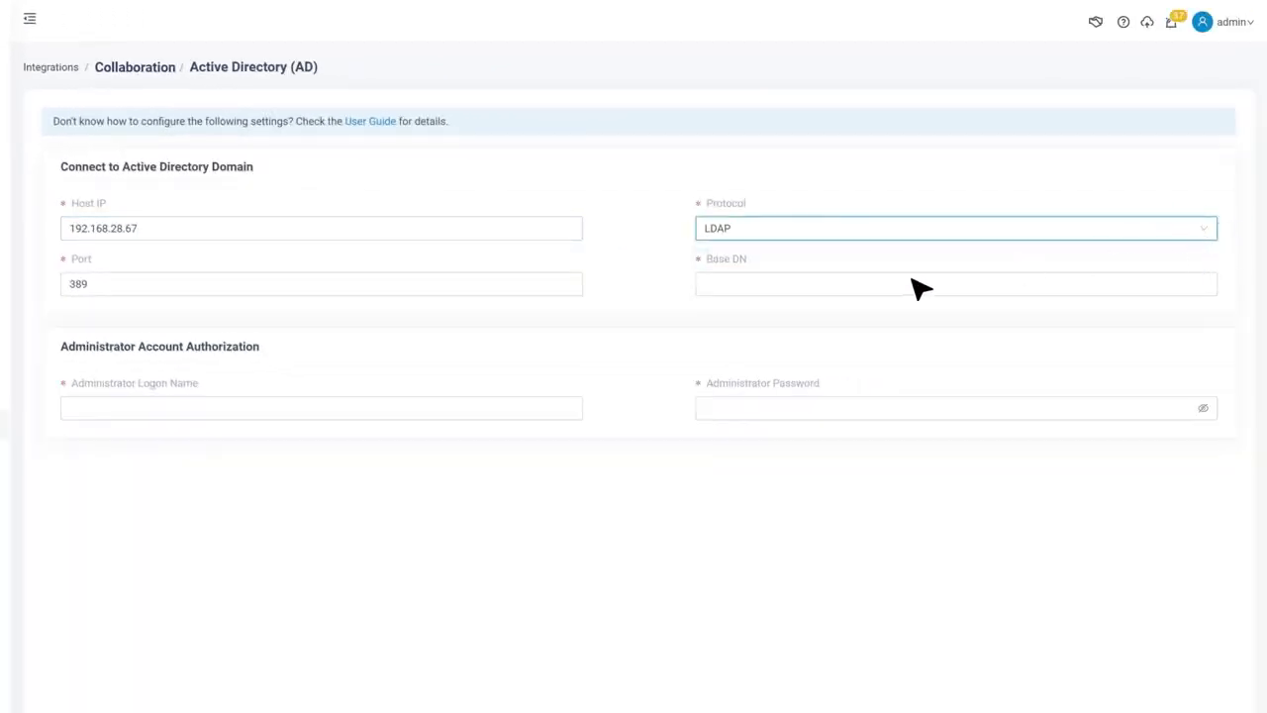
click(493, 281)
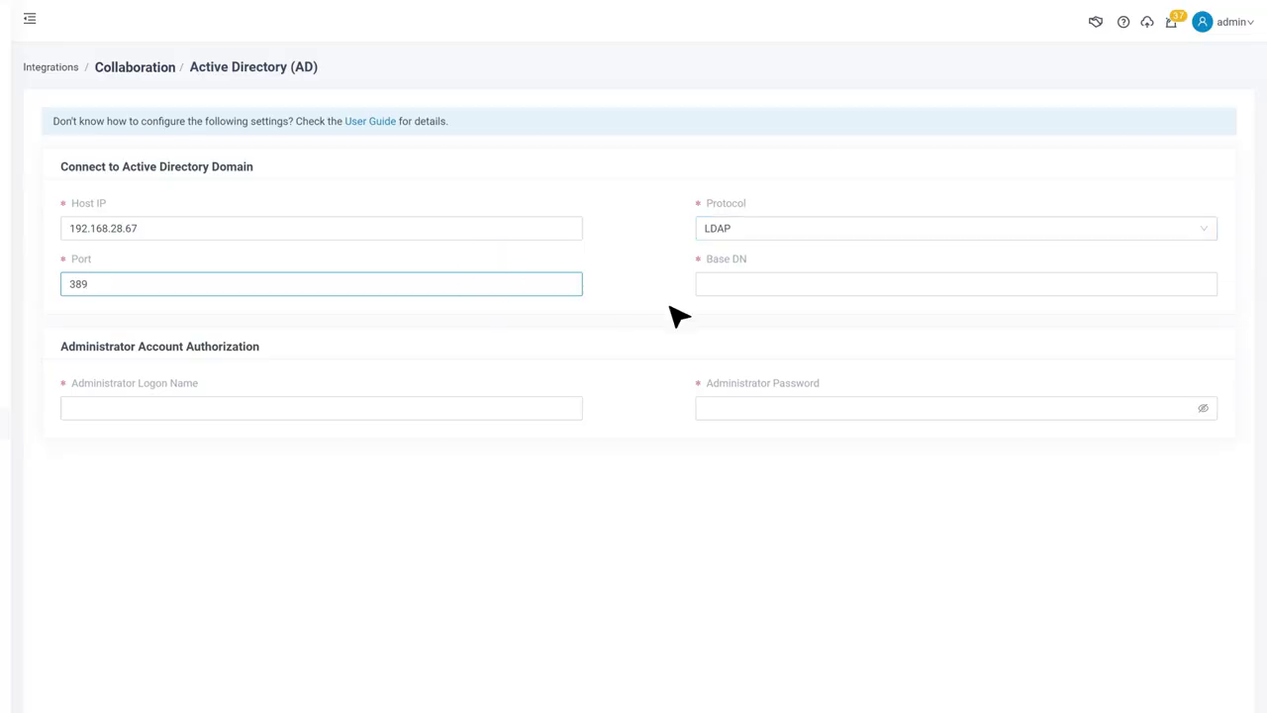
click(733, 285)
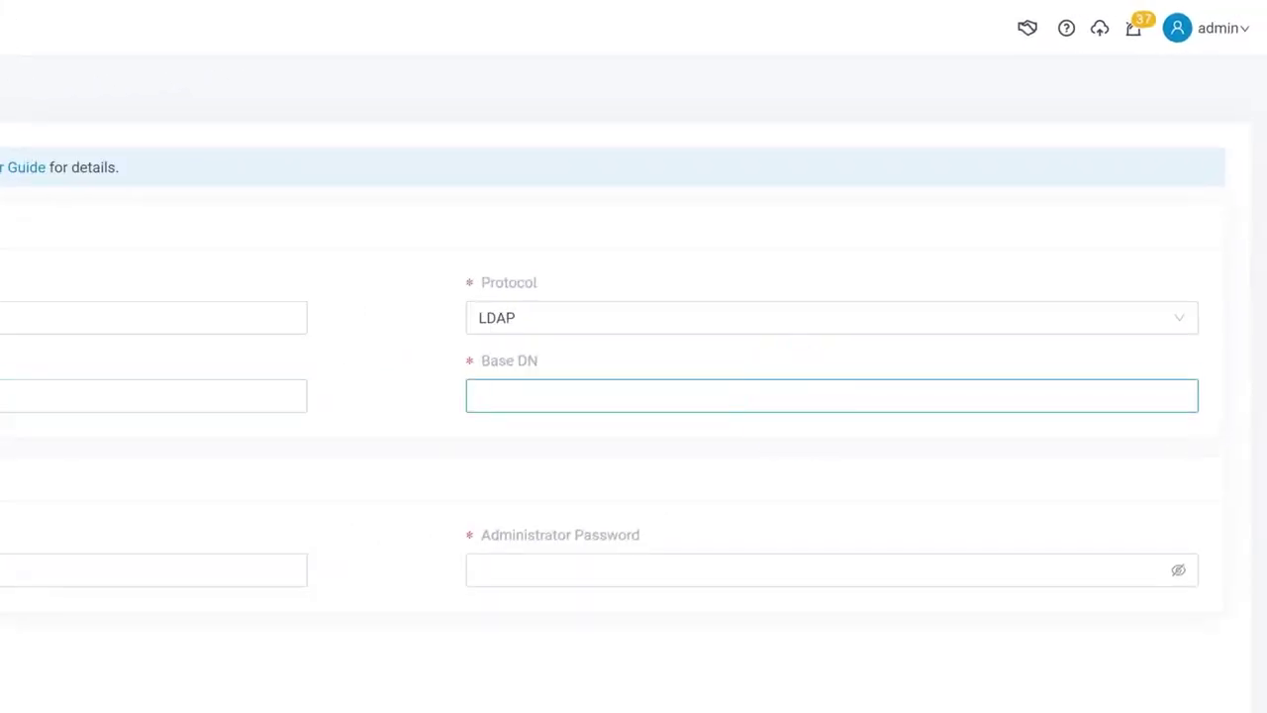
text(OU=)
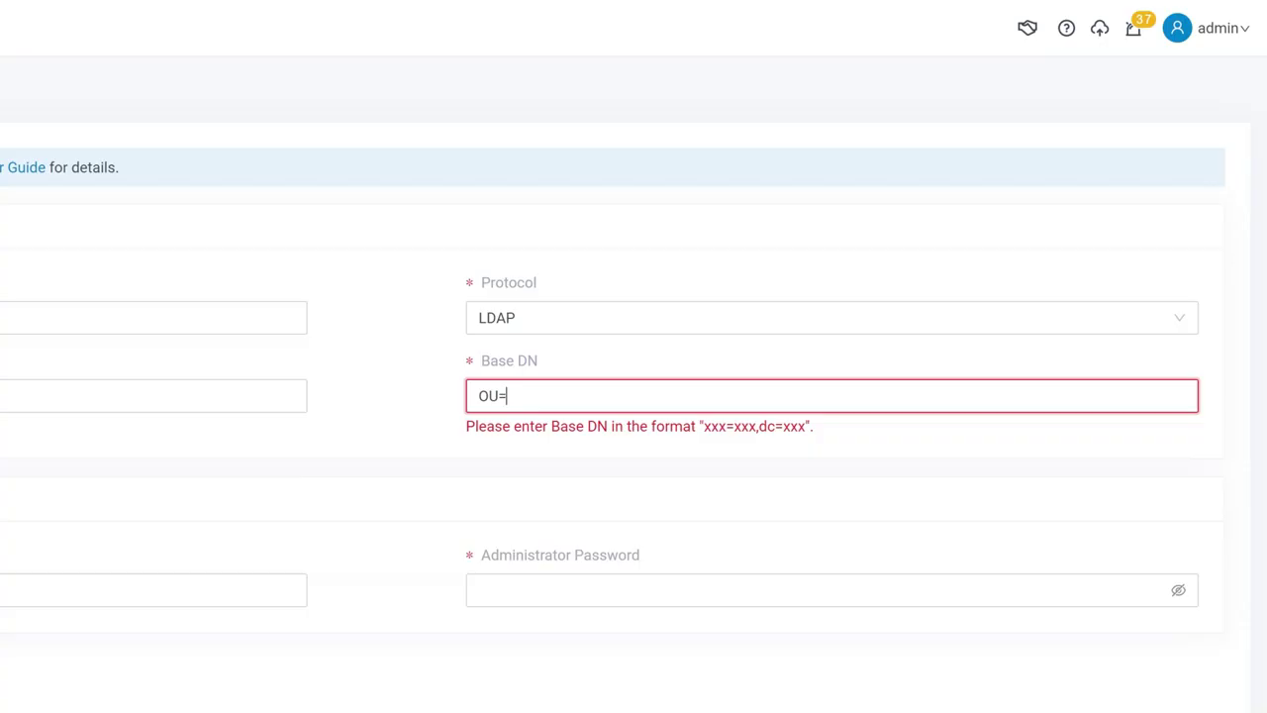
text(Marketing,dc=)
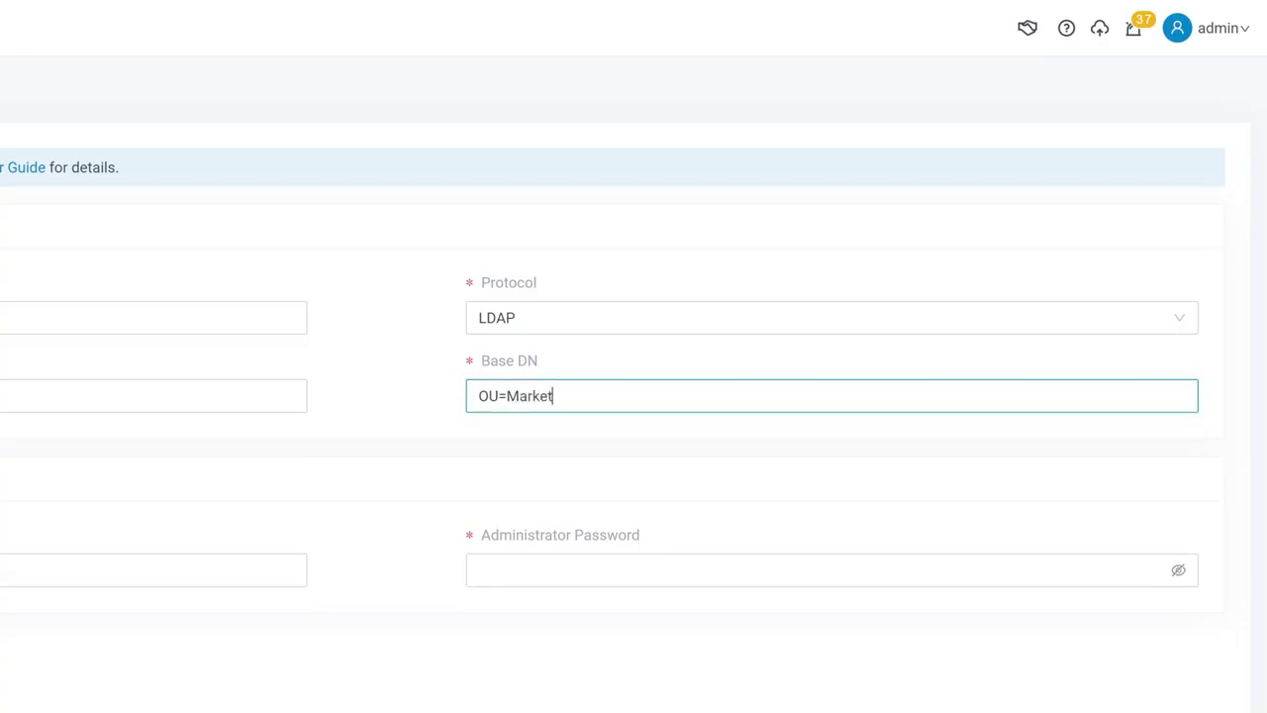
text(sample,dc=com)
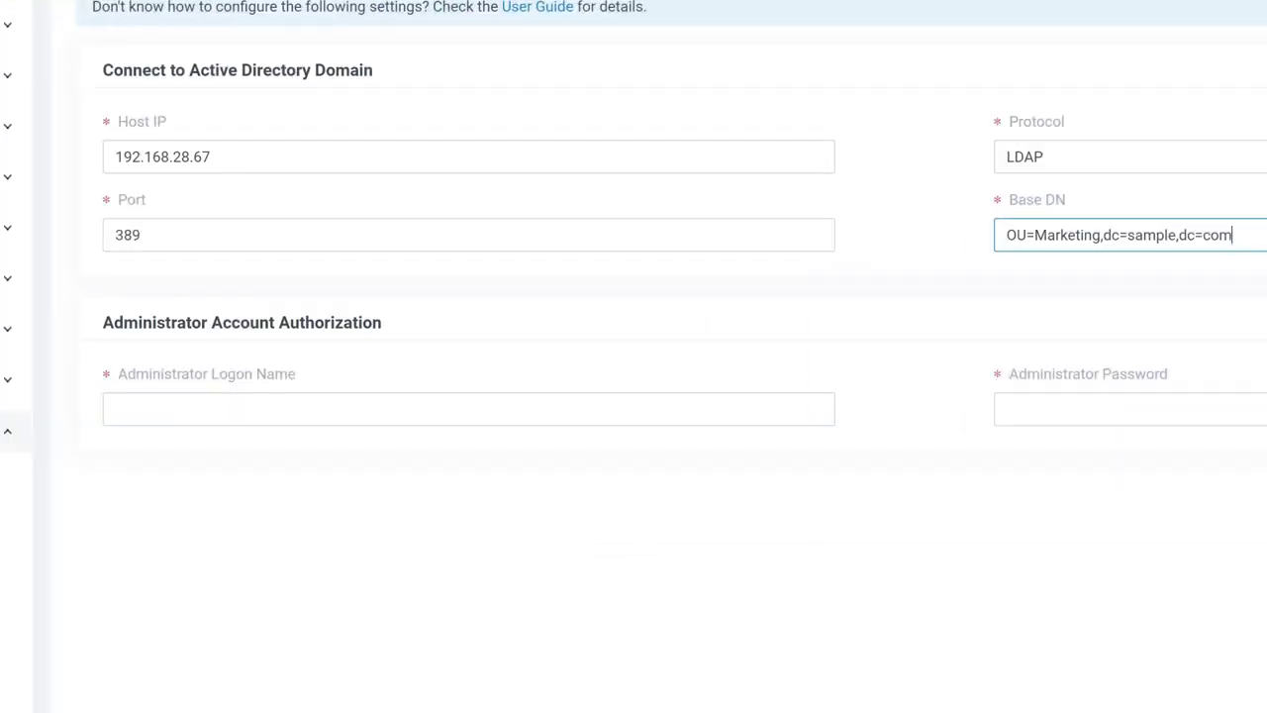
Enter the administrator's logon DN in OU=Marketing,dc=sample,dc=com and password, save, and confirm initialization
click(716, 410)
text(cn)
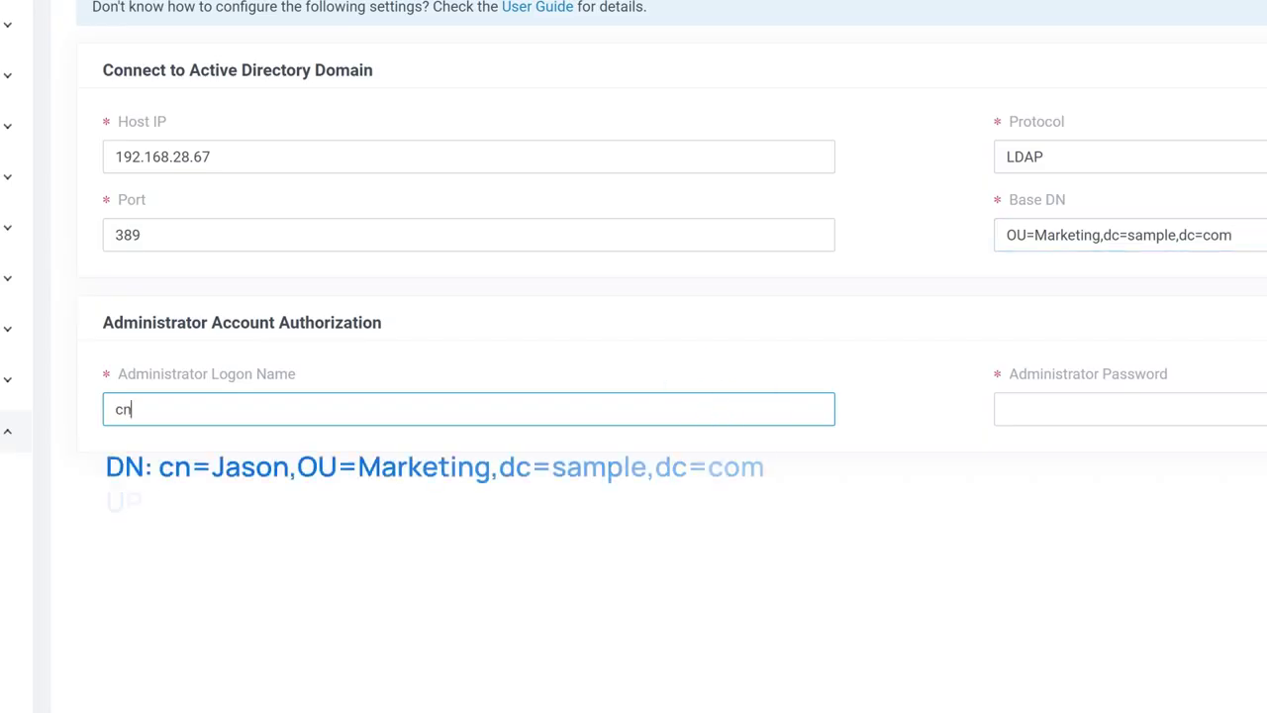
text(=Jason,OU=Marketing)
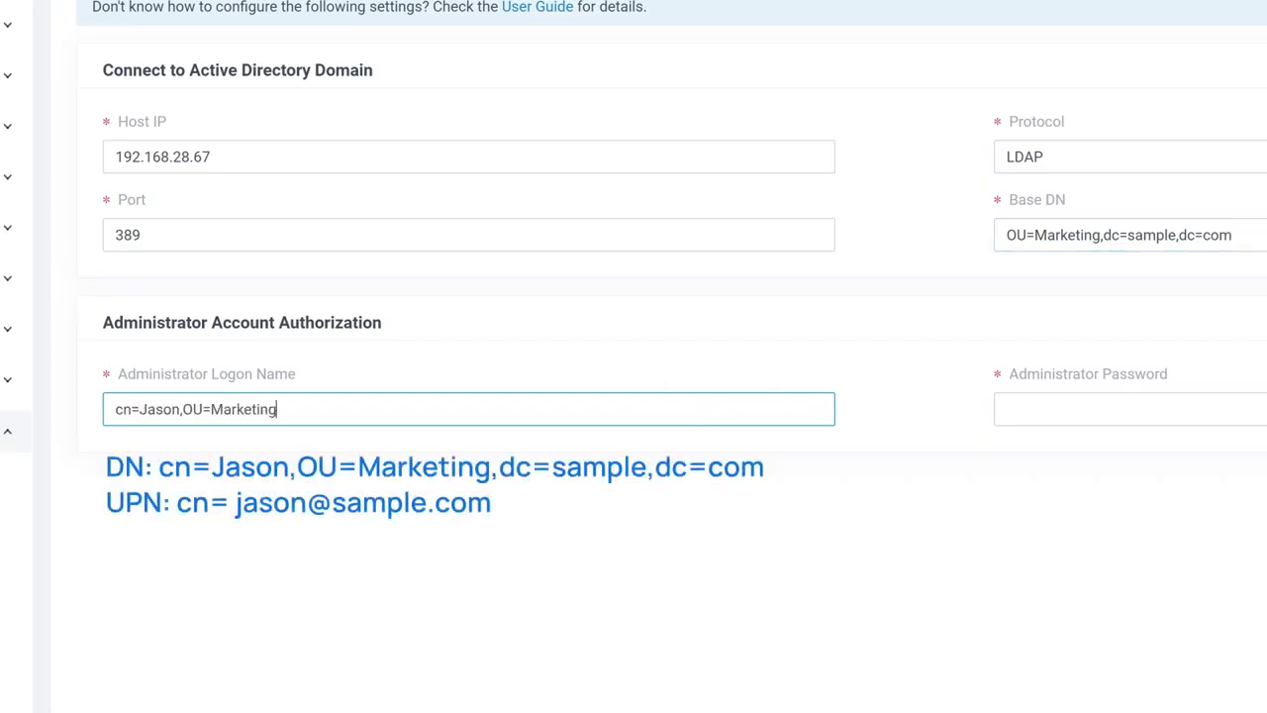
text(,dc=sample,dc=com)
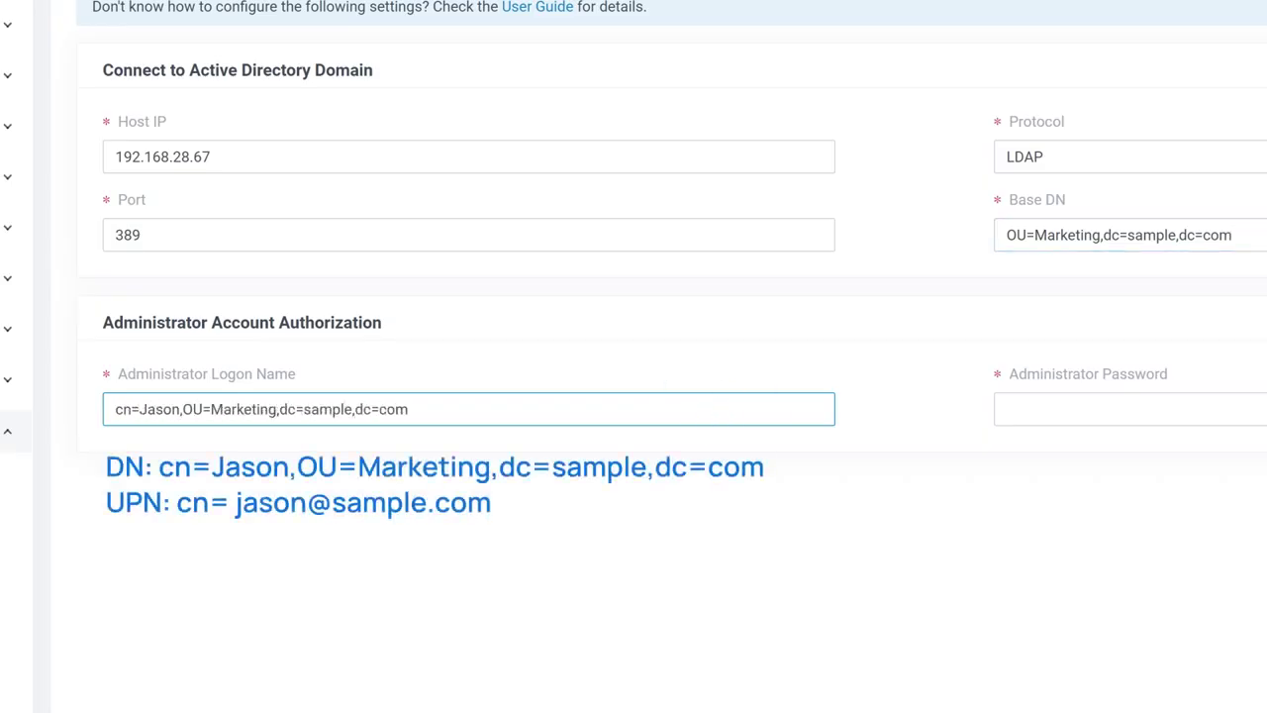
click(961, 357)
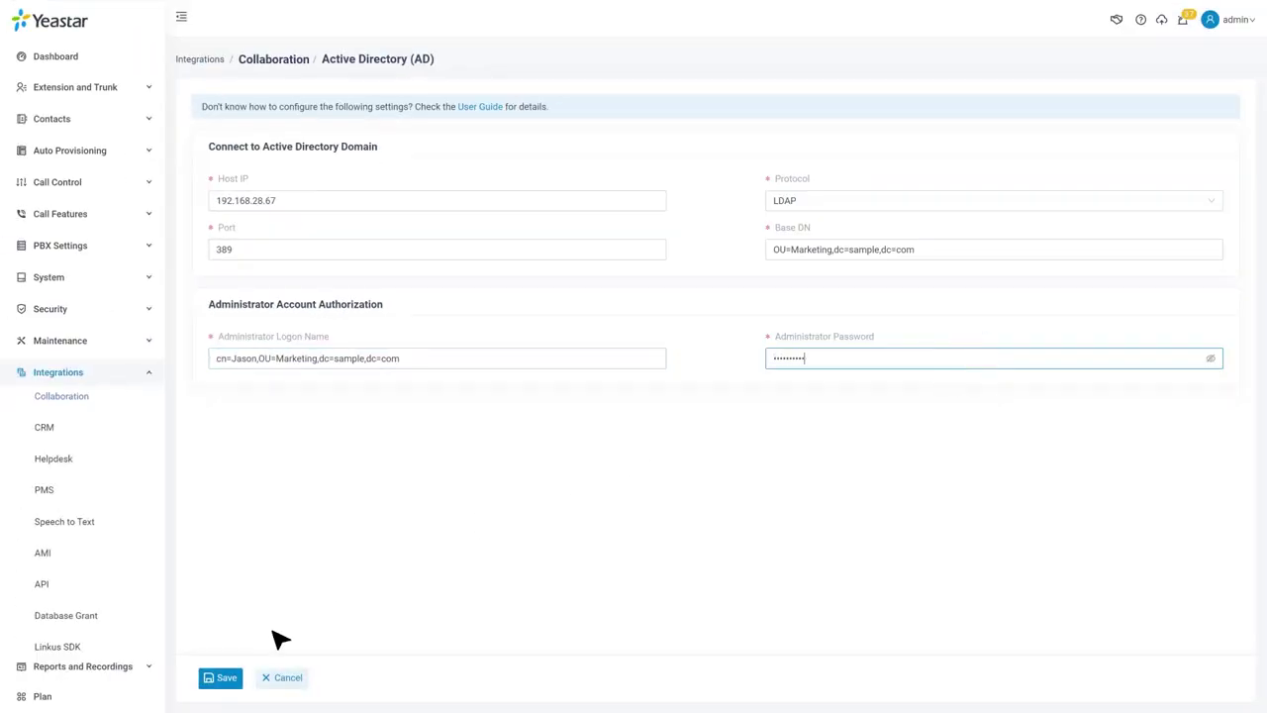
click(235, 682)
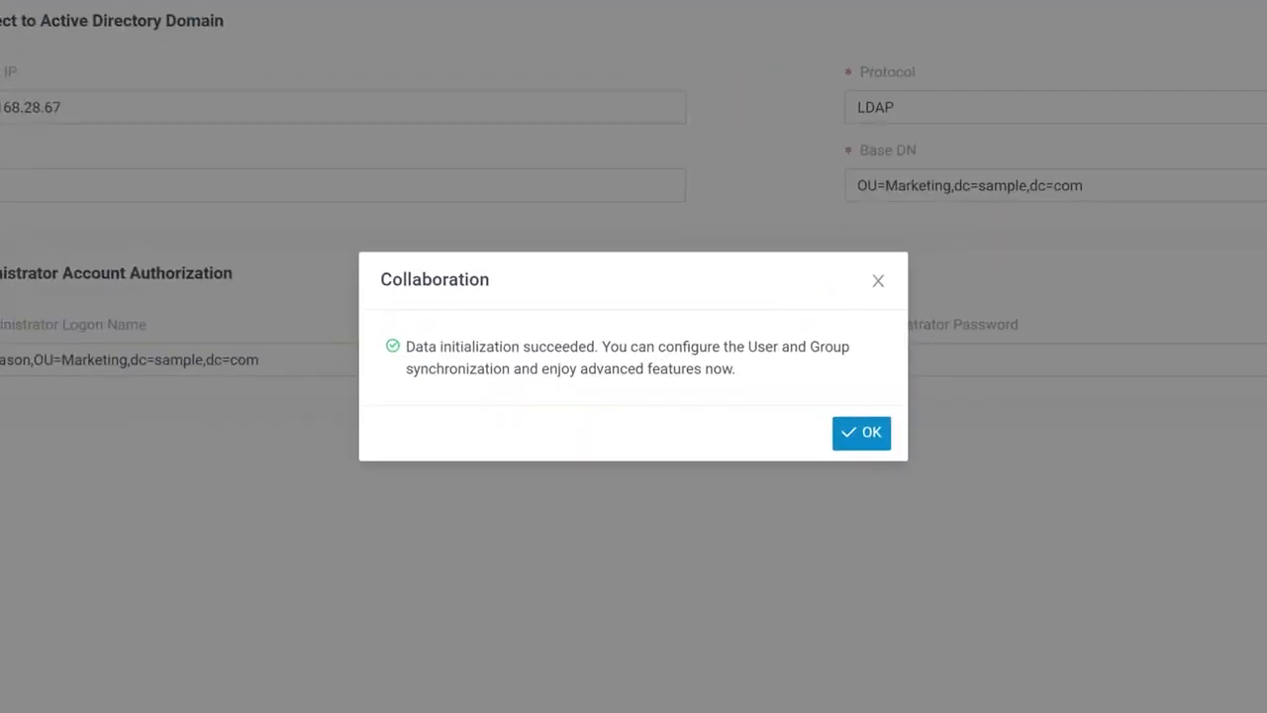
click(879, 440)
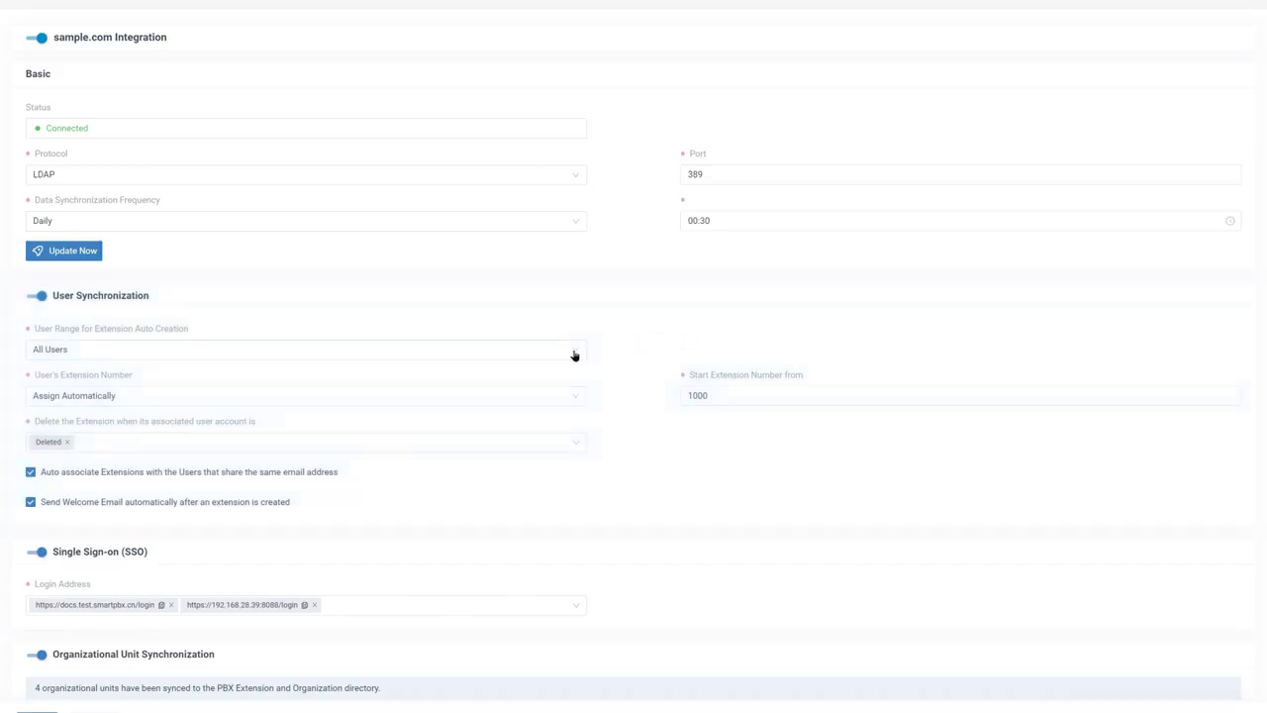
Open the User Range for Extension Auto Creation dropdown under User Synchronization
click(574, 354)
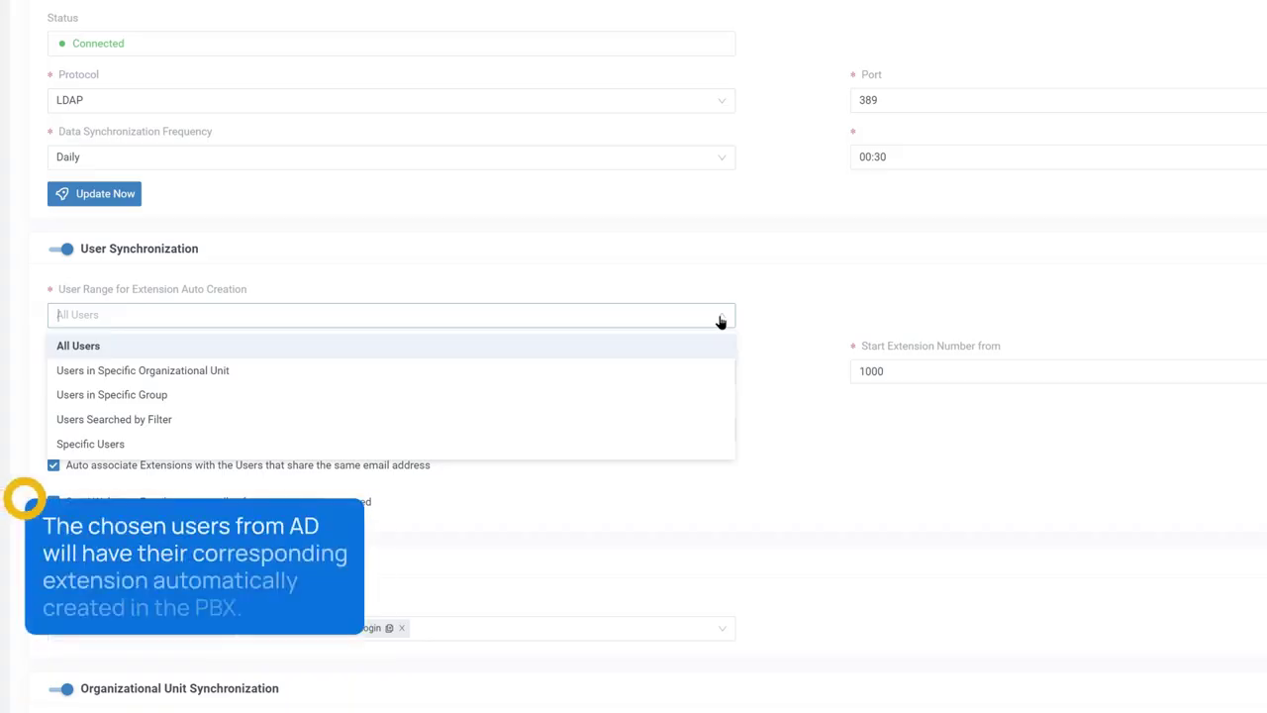
Limit auto-created extensions to the Yeastar Demo organizational unit
click(722, 371)
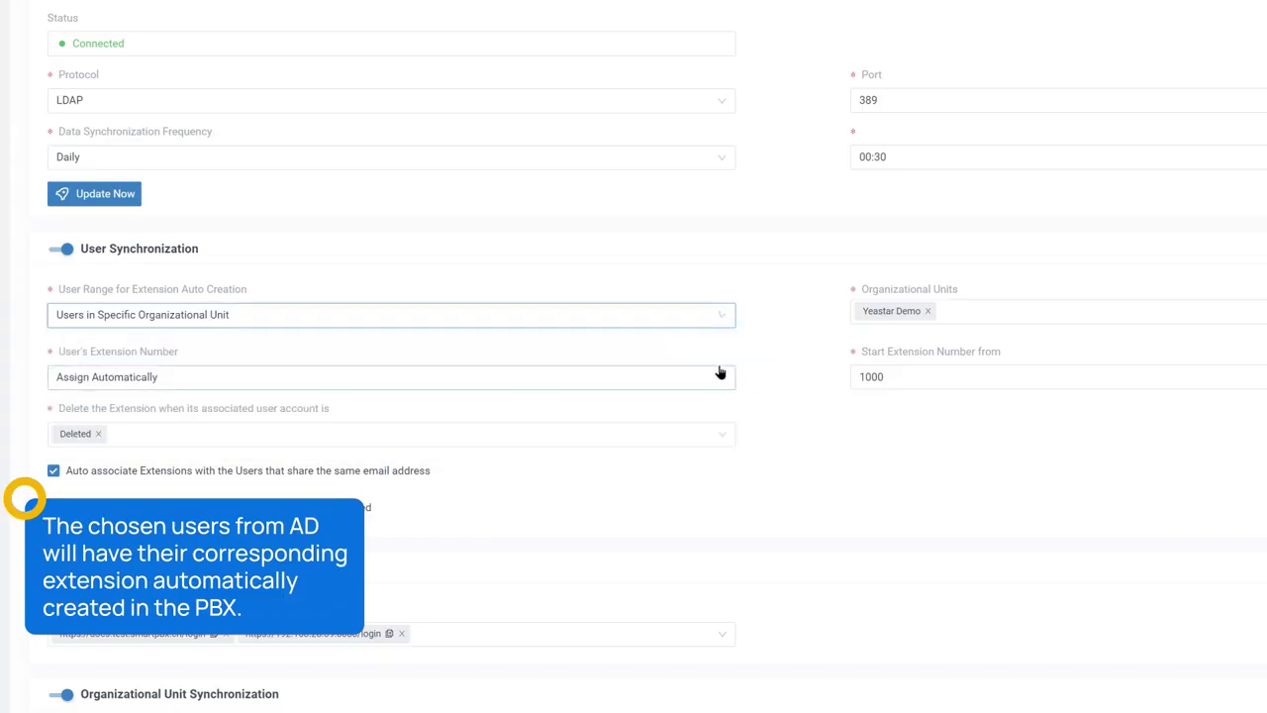
click(970, 307)
click(857, 343)
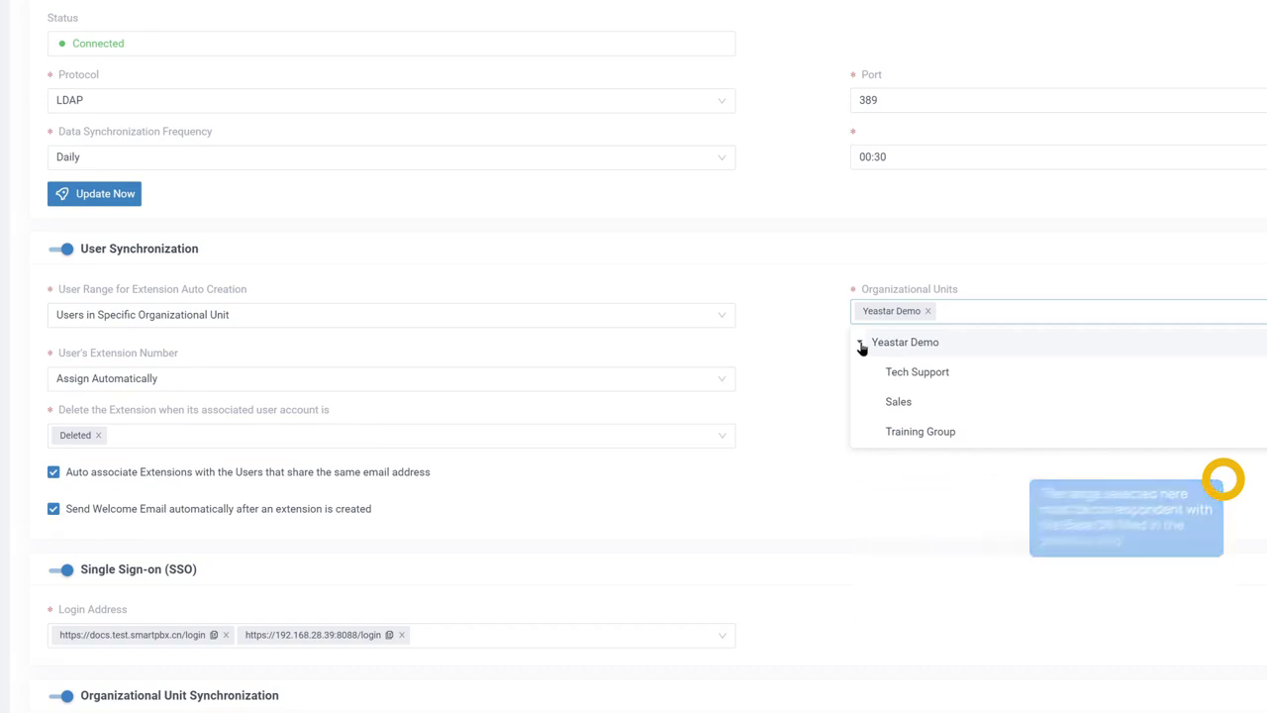
click(958, 346)
click(965, 346)
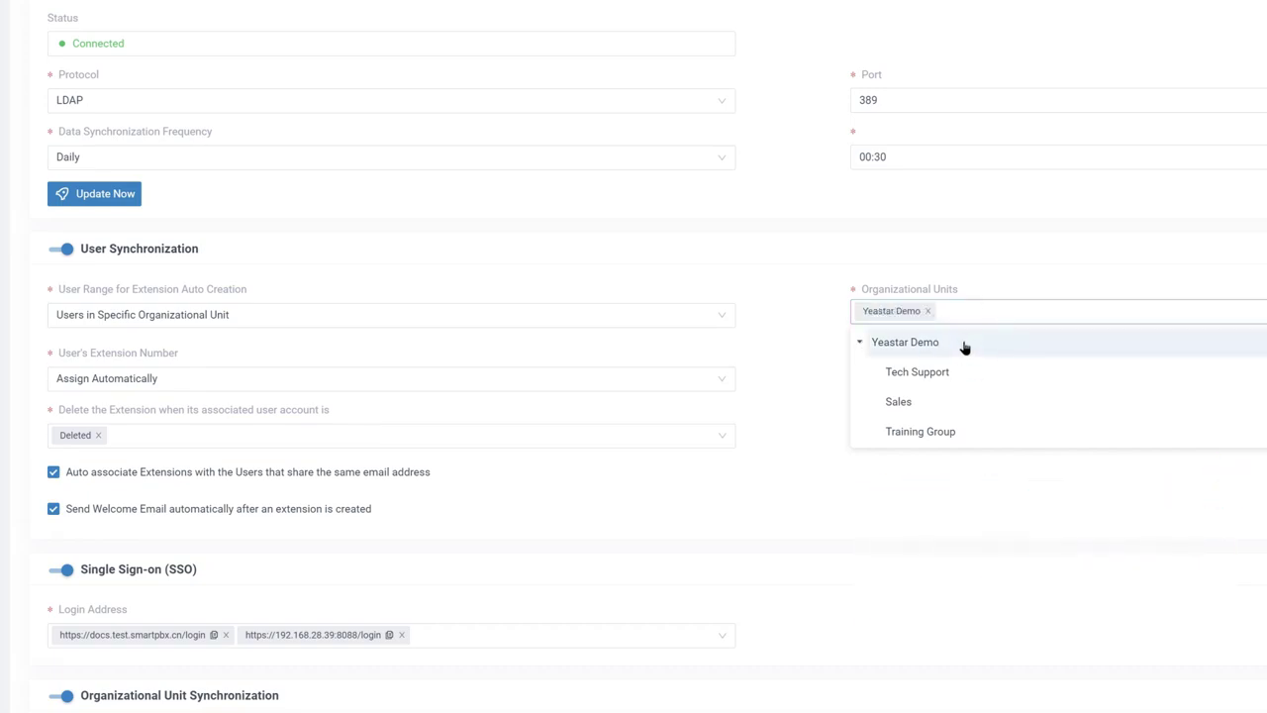
click(770, 365)
Keep extension numbers assigned automatically rather than from a user property
click(723, 377)
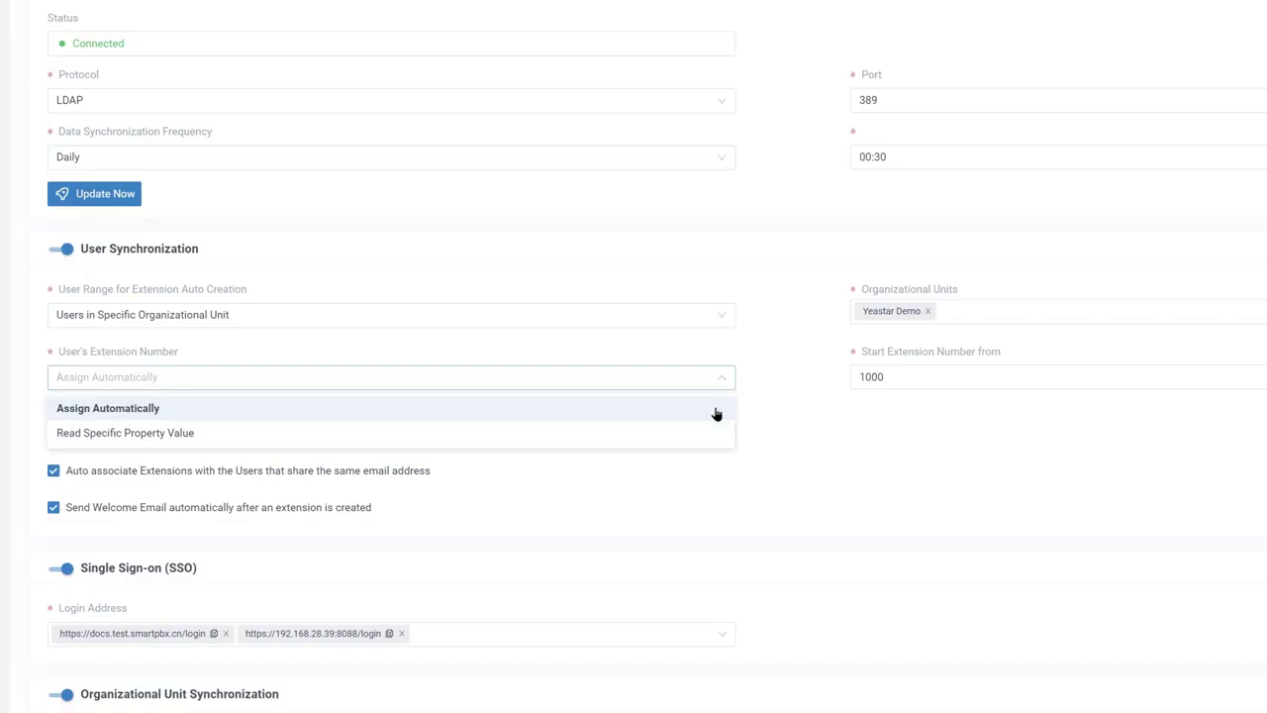
click(716, 414)
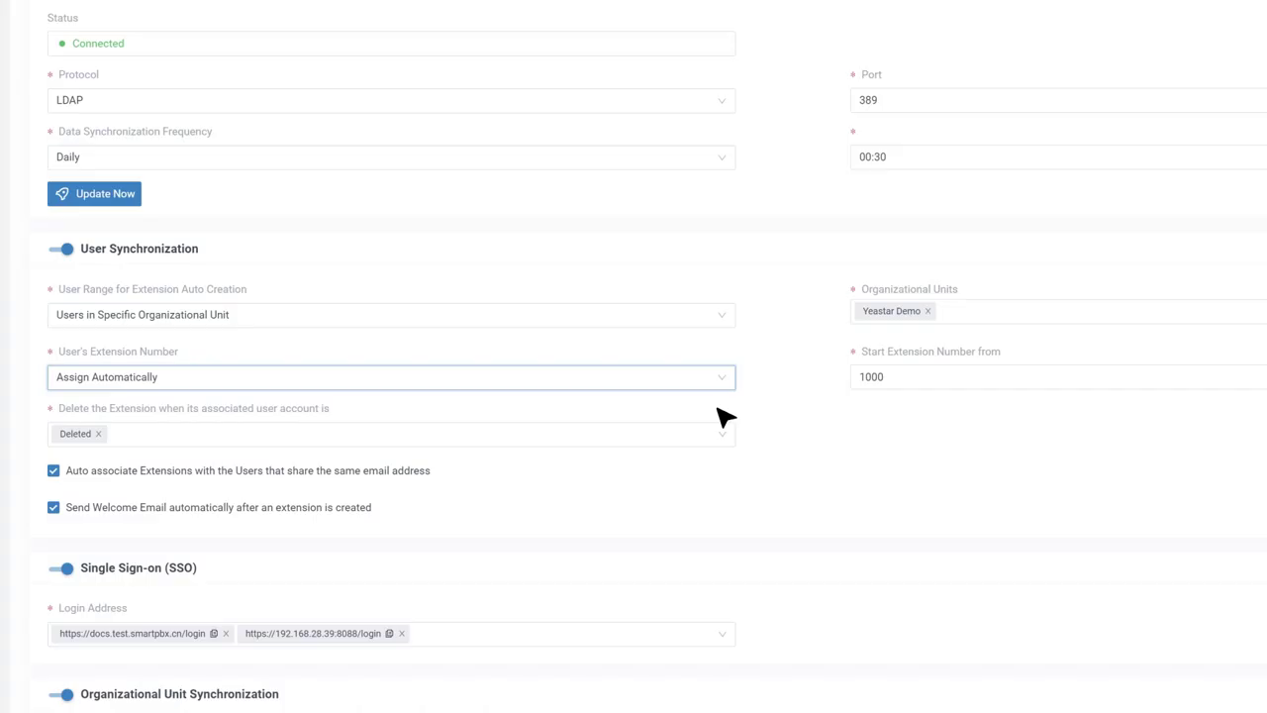
click(723, 382)
click(713, 432)
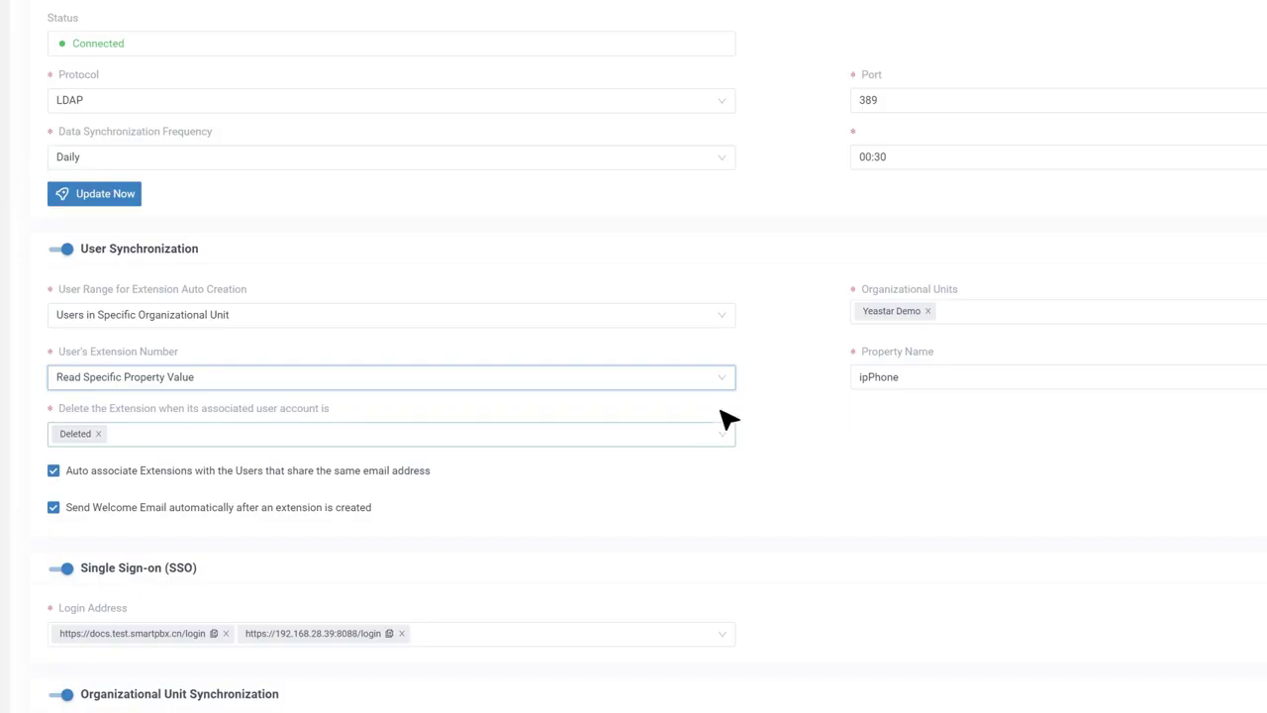
click(720, 374)
click(716, 405)
Keep 'Deleted' as the extension-removal trigger and e-mail auto-association on, then save
click(722, 438)
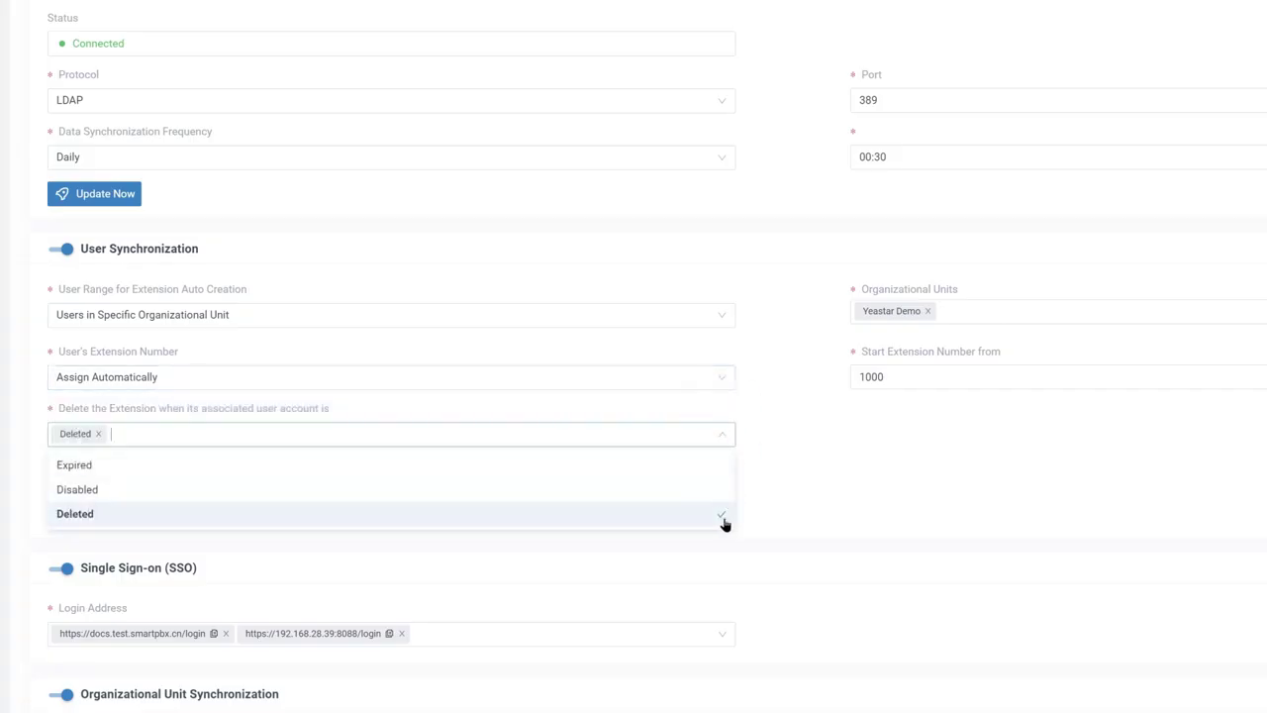
click(721, 442)
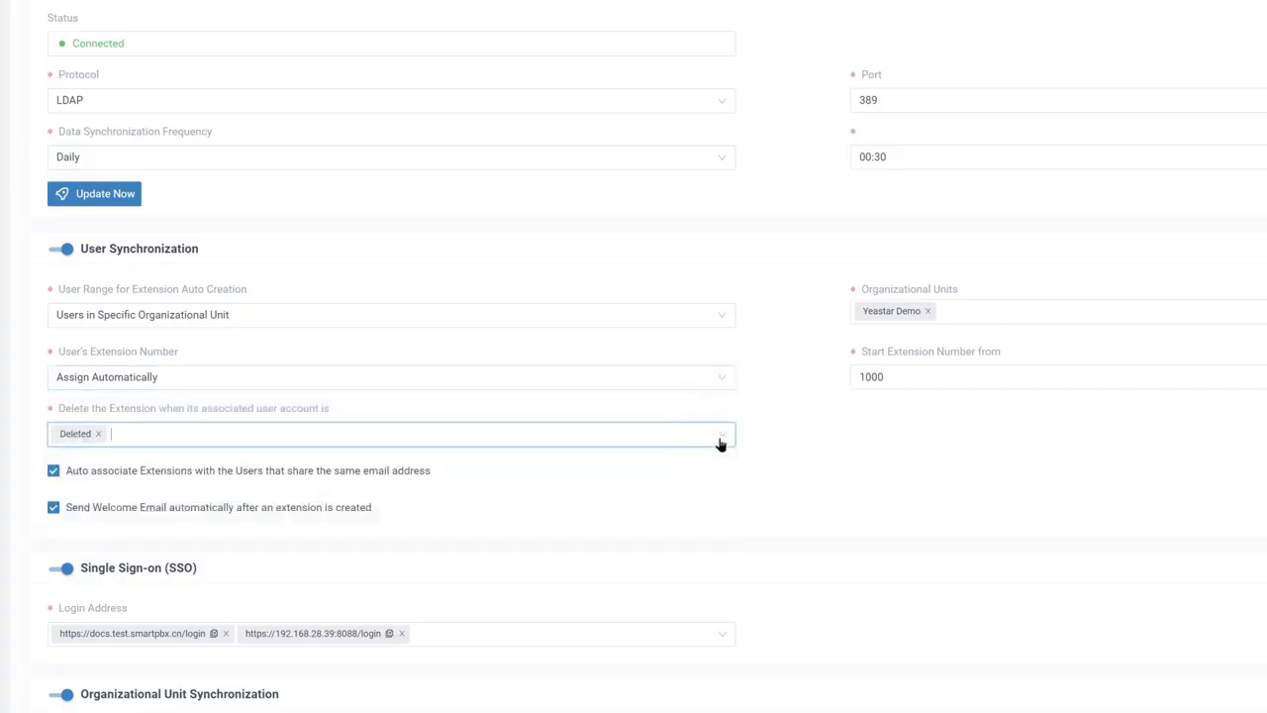
click(55, 473)
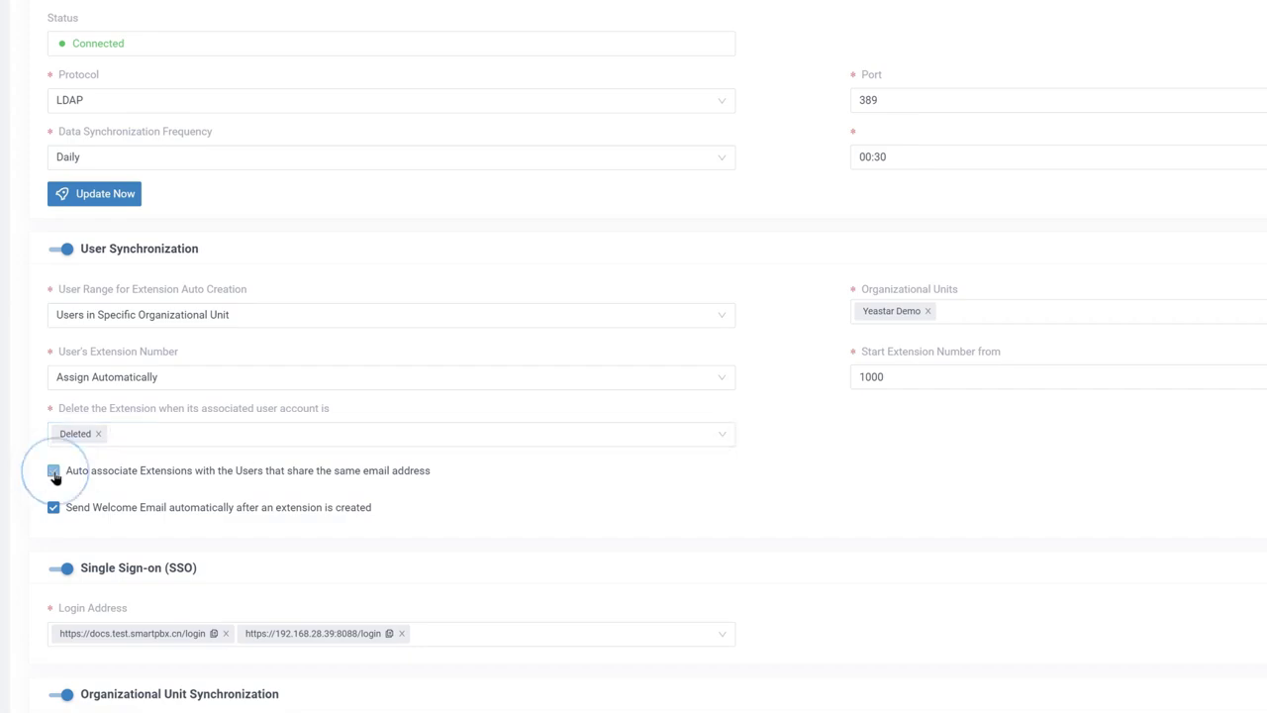
click(54, 473)
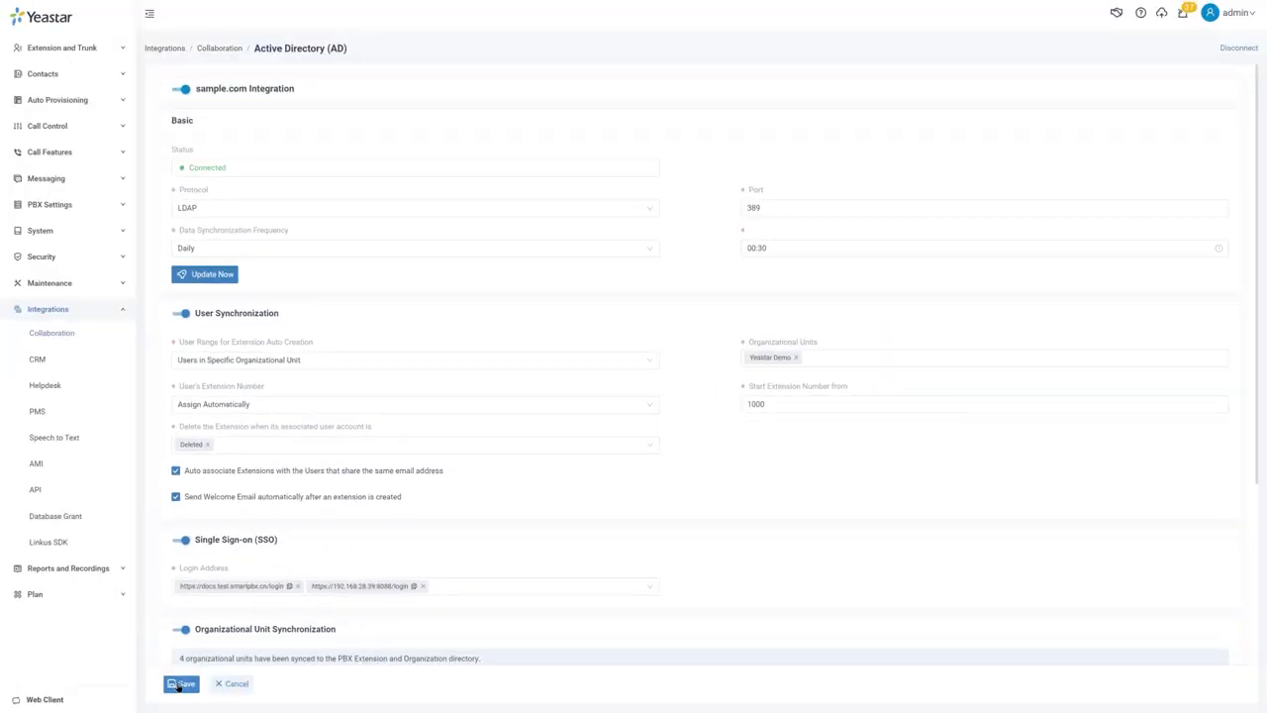
click(180, 684)
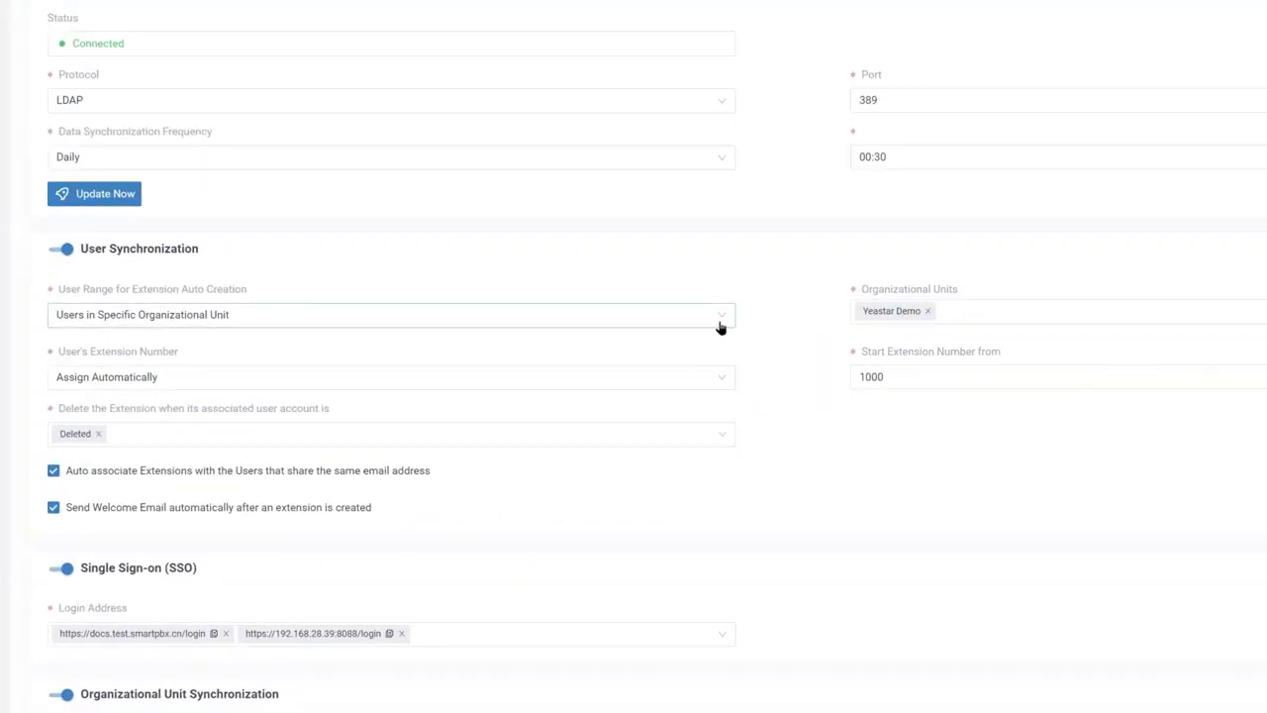
Set User Range to Specific Users and search AD users in the Yeastar Demo unit
click(718, 321)
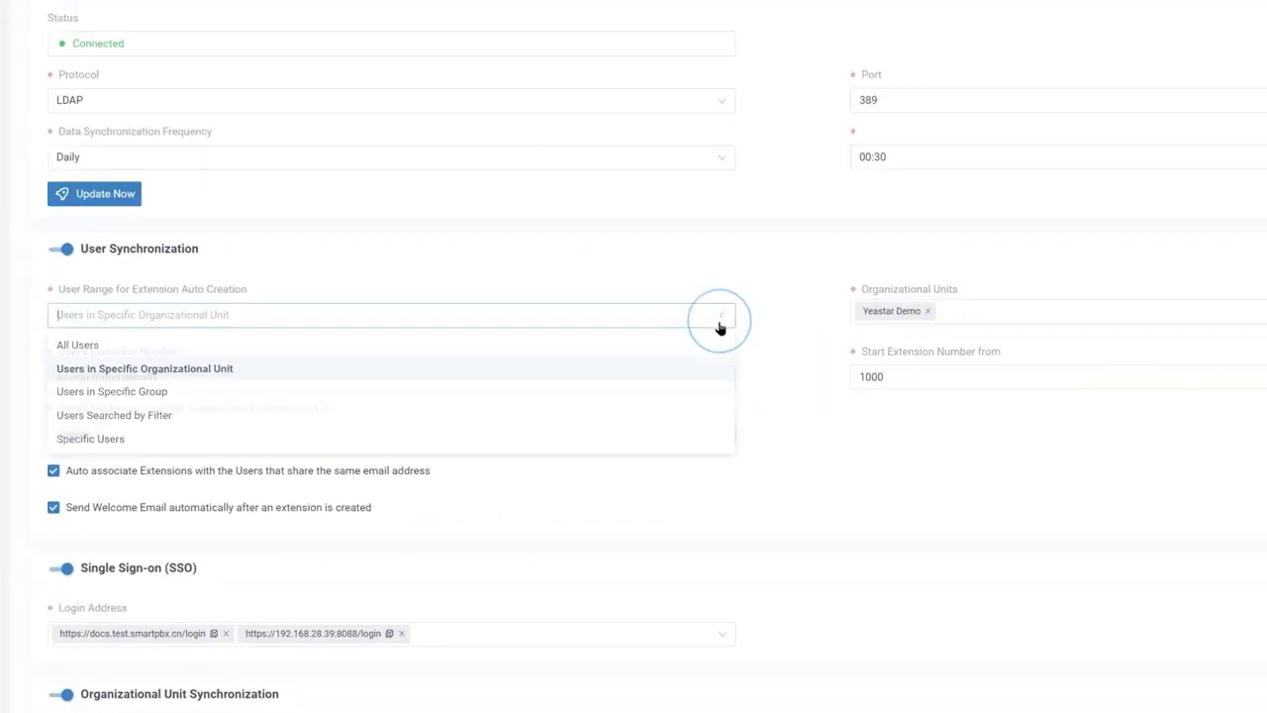
click(717, 447)
click(726, 409)
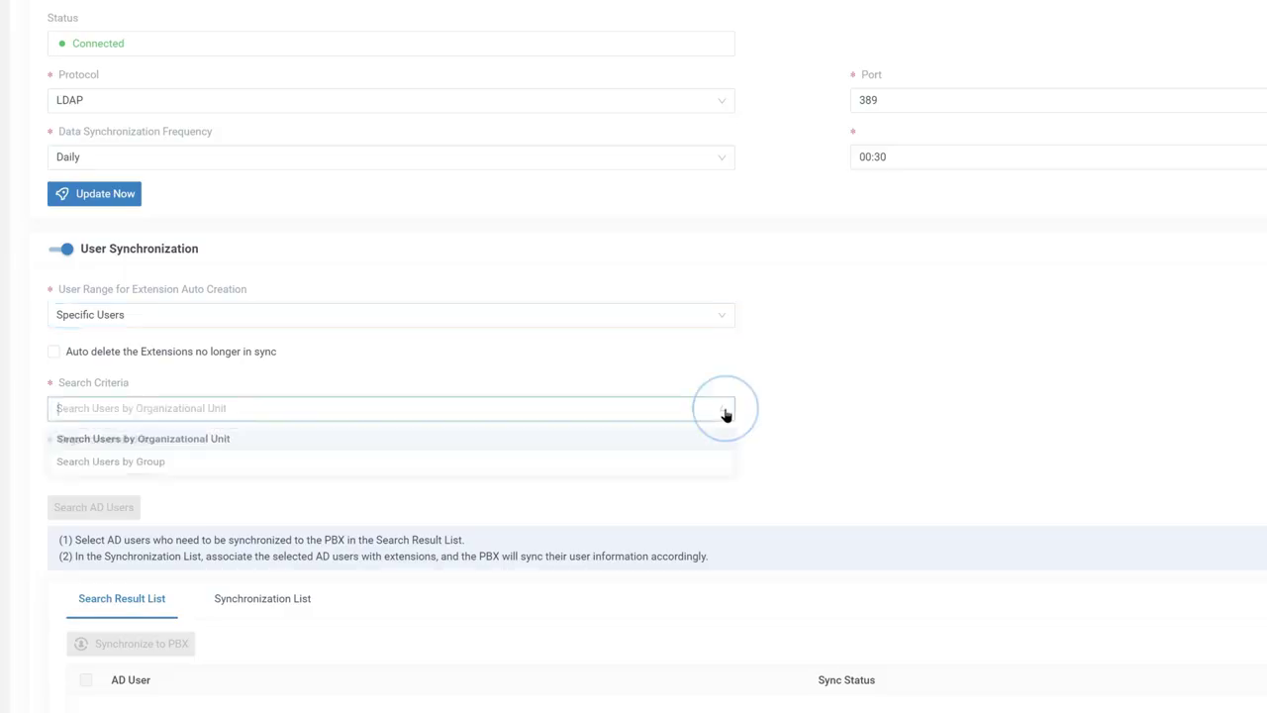
click(716, 446)
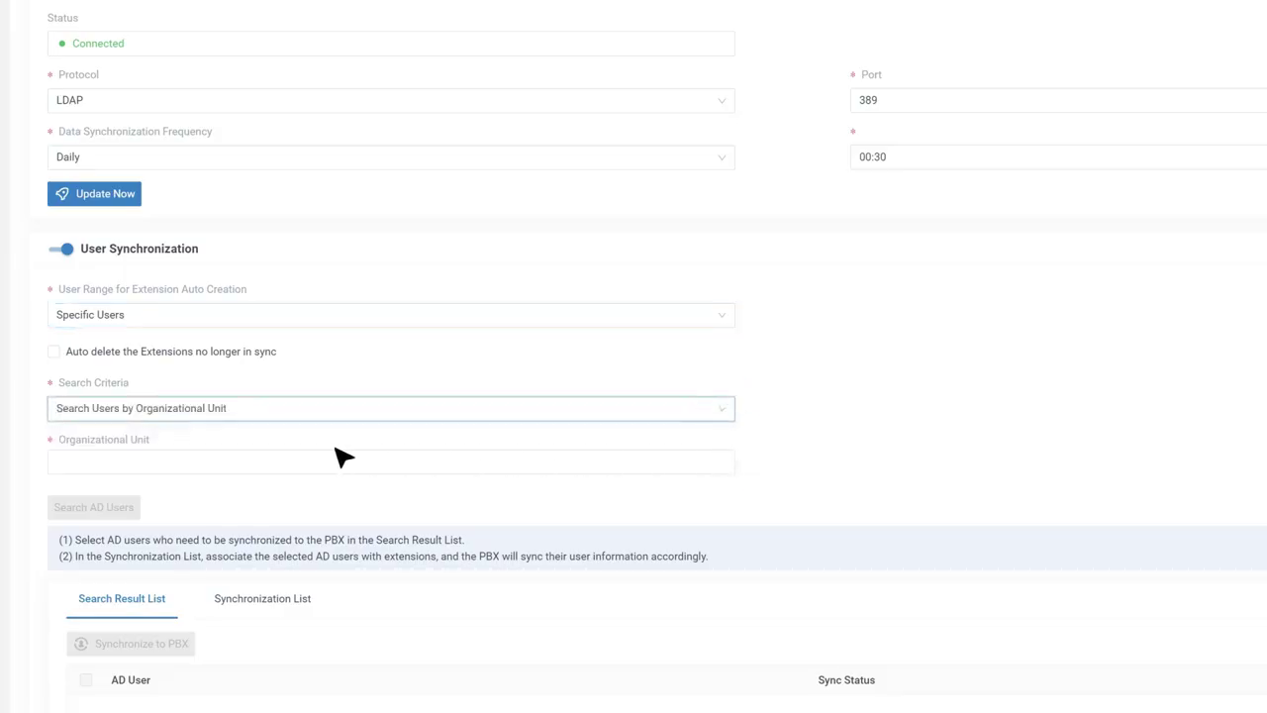
click(104, 463)
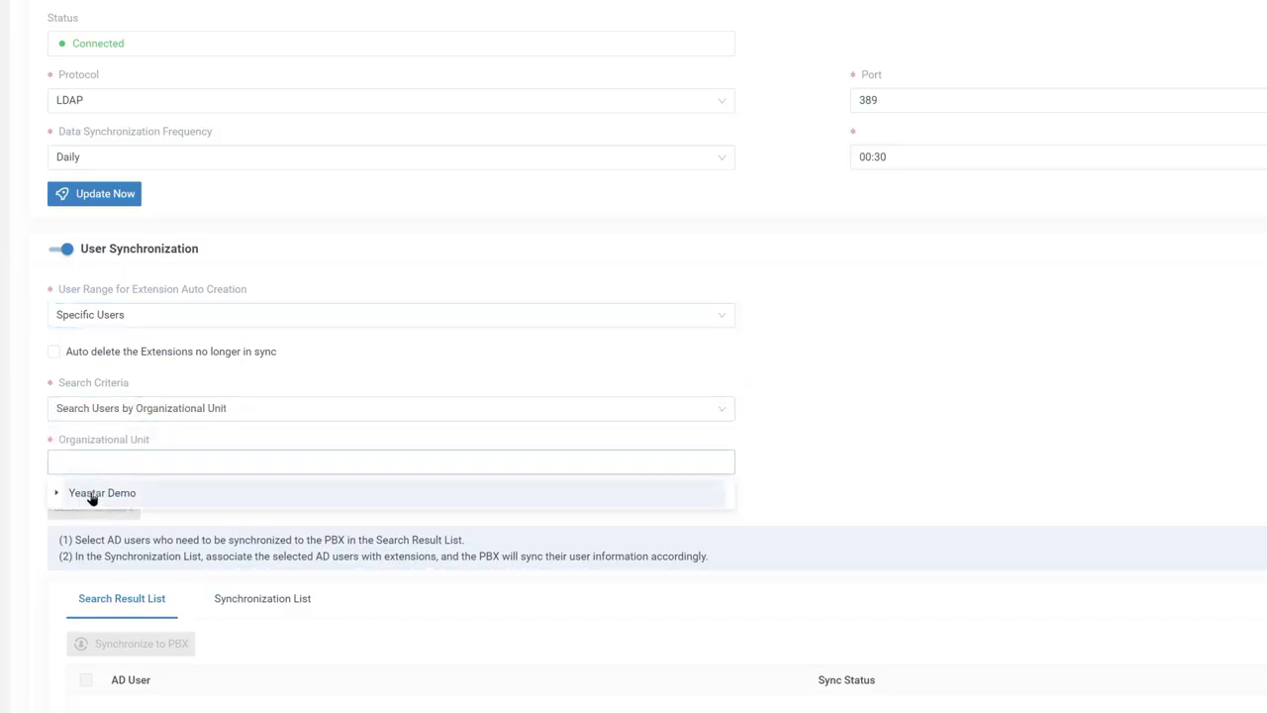
click(87, 496)
click(15, 510)
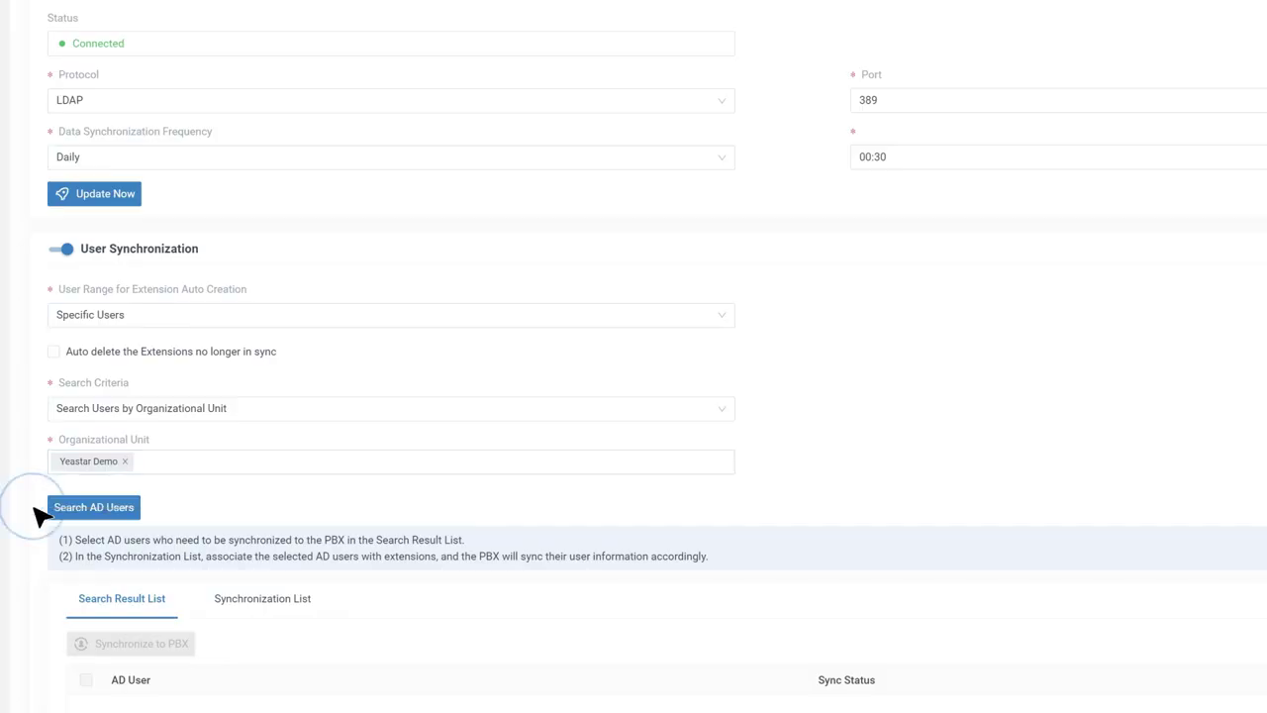
click(117, 507)
Synchronize both found users to the PBX and link them to extensions 3000 and 3001
scroll(117, 517, down, 2)
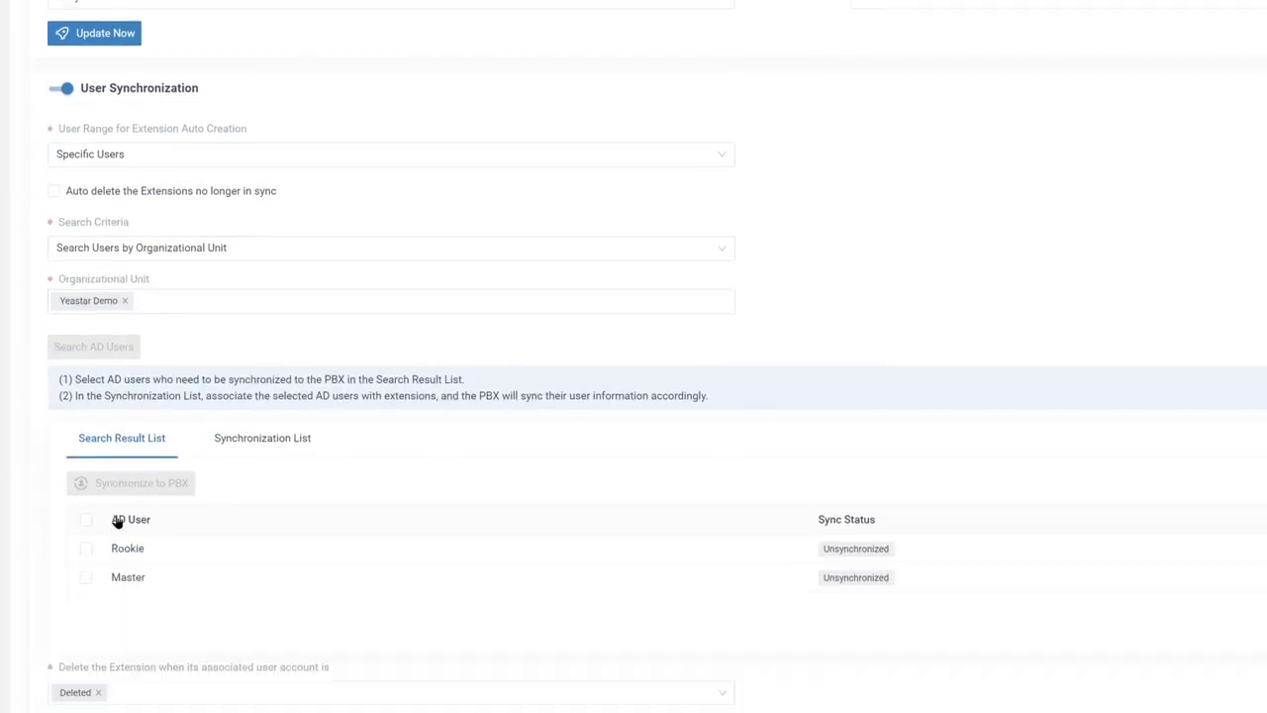
click(87, 499)
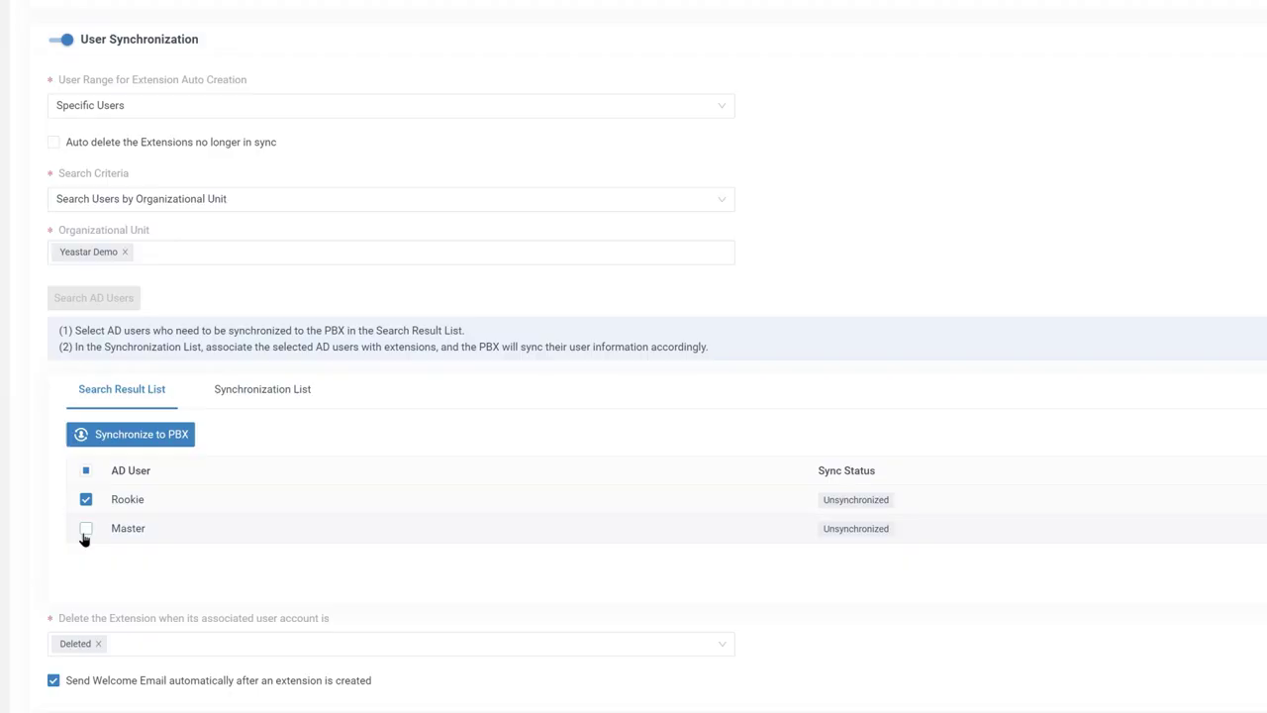
click(86, 528)
click(142, 436)
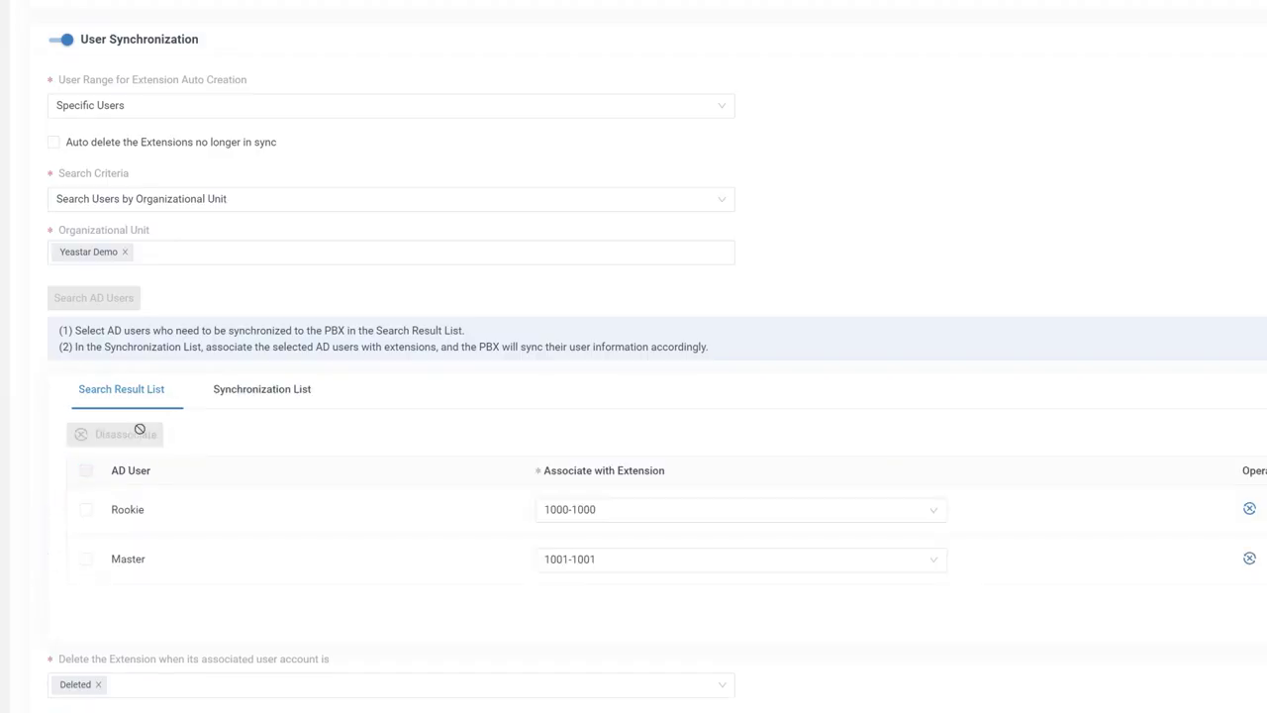
click(931, 513)
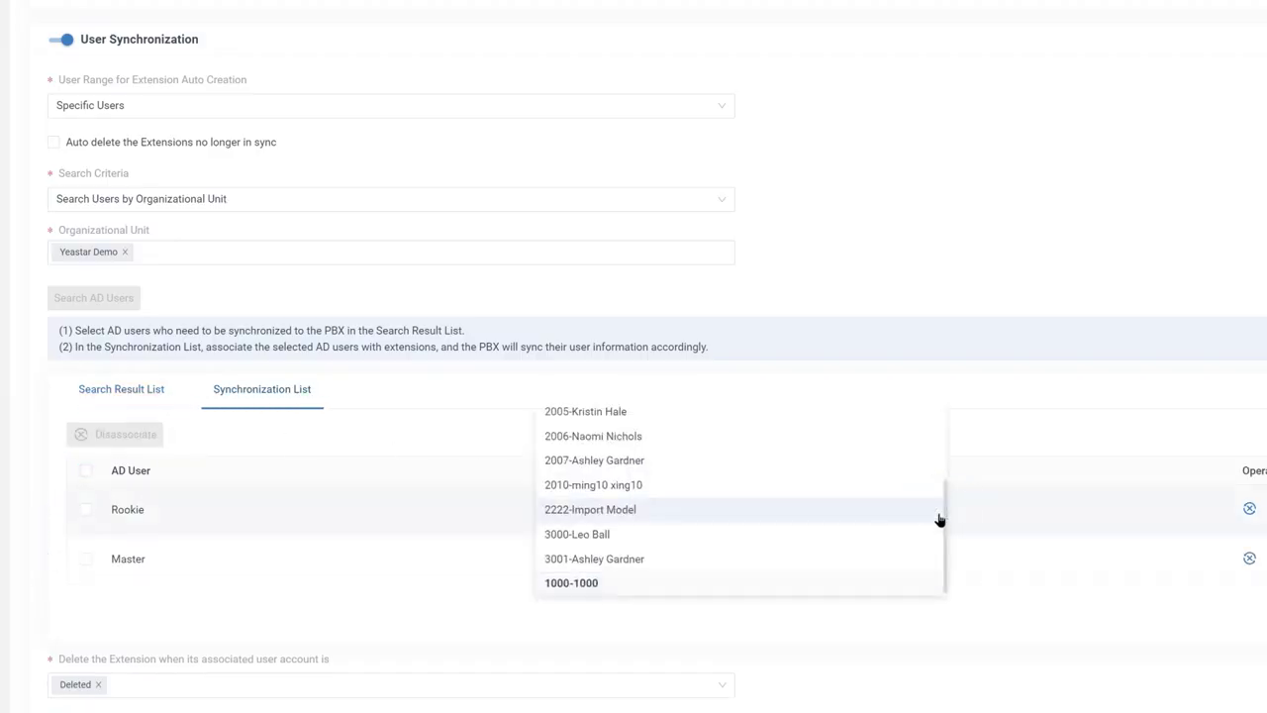
click(895, 547)
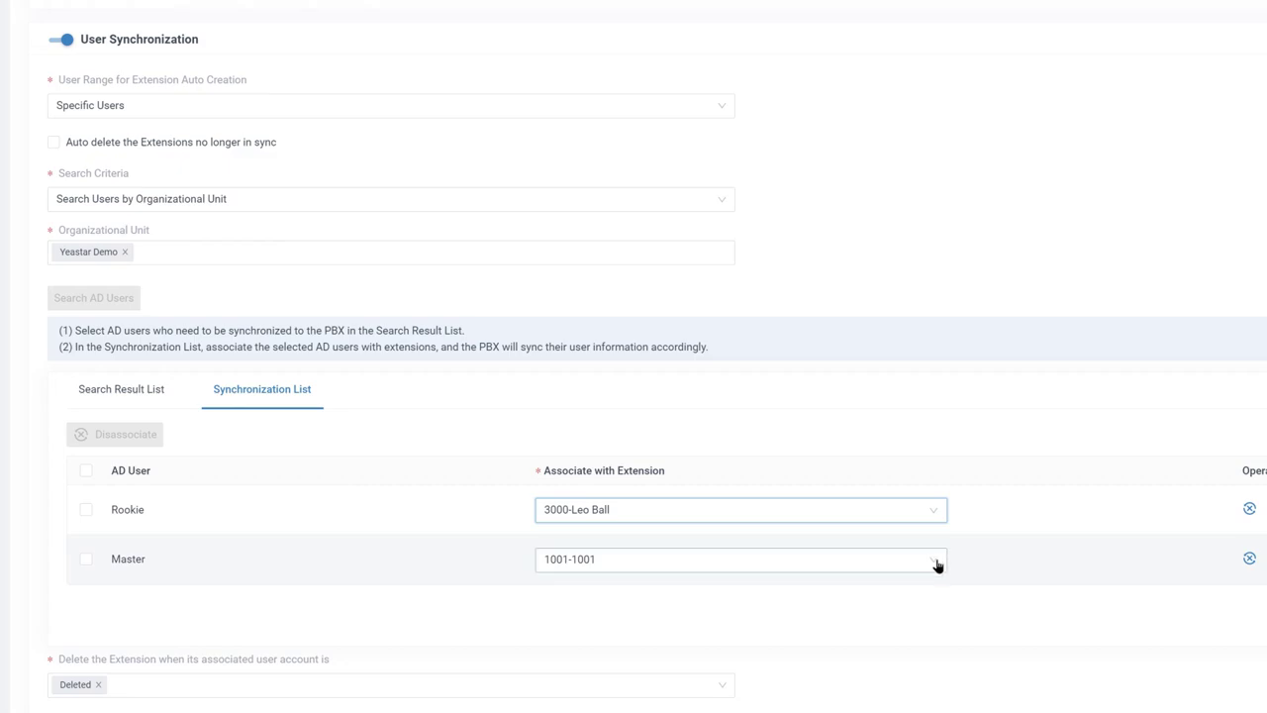
click(936, 563)
click(908, 563)
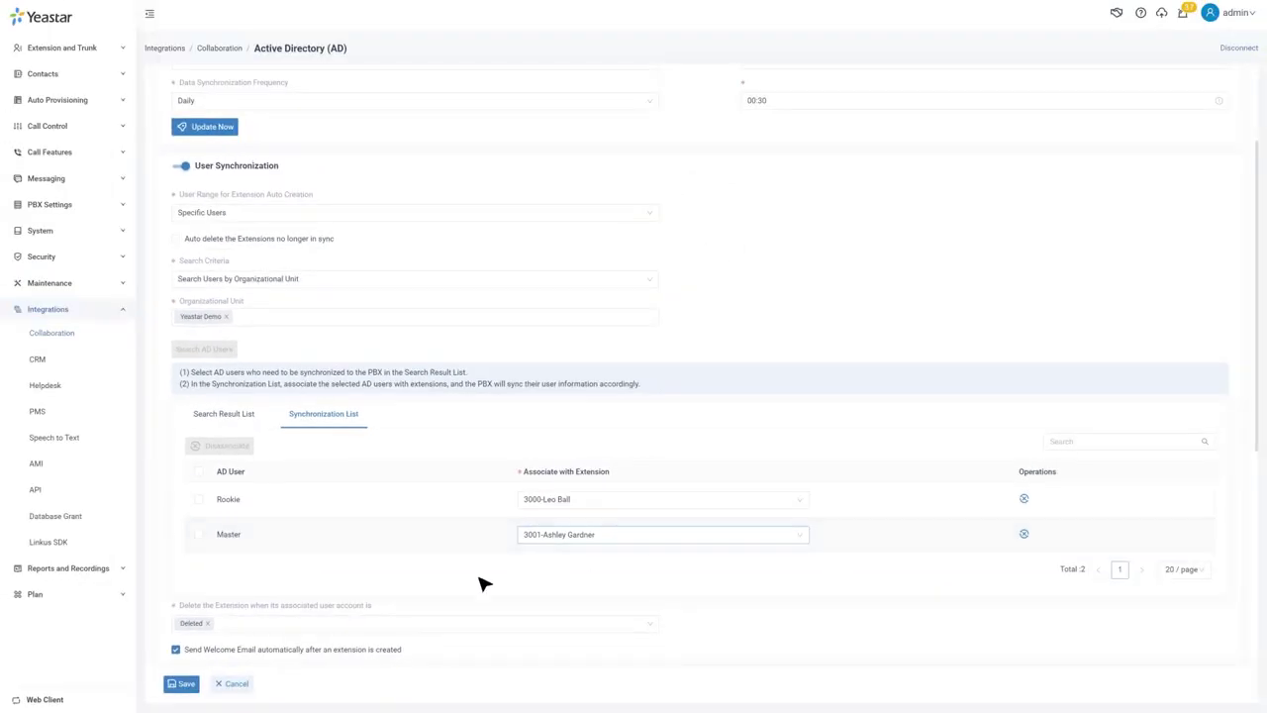
Save the Specific Users sync with extensions 3000 and 3001
click(182, 684)
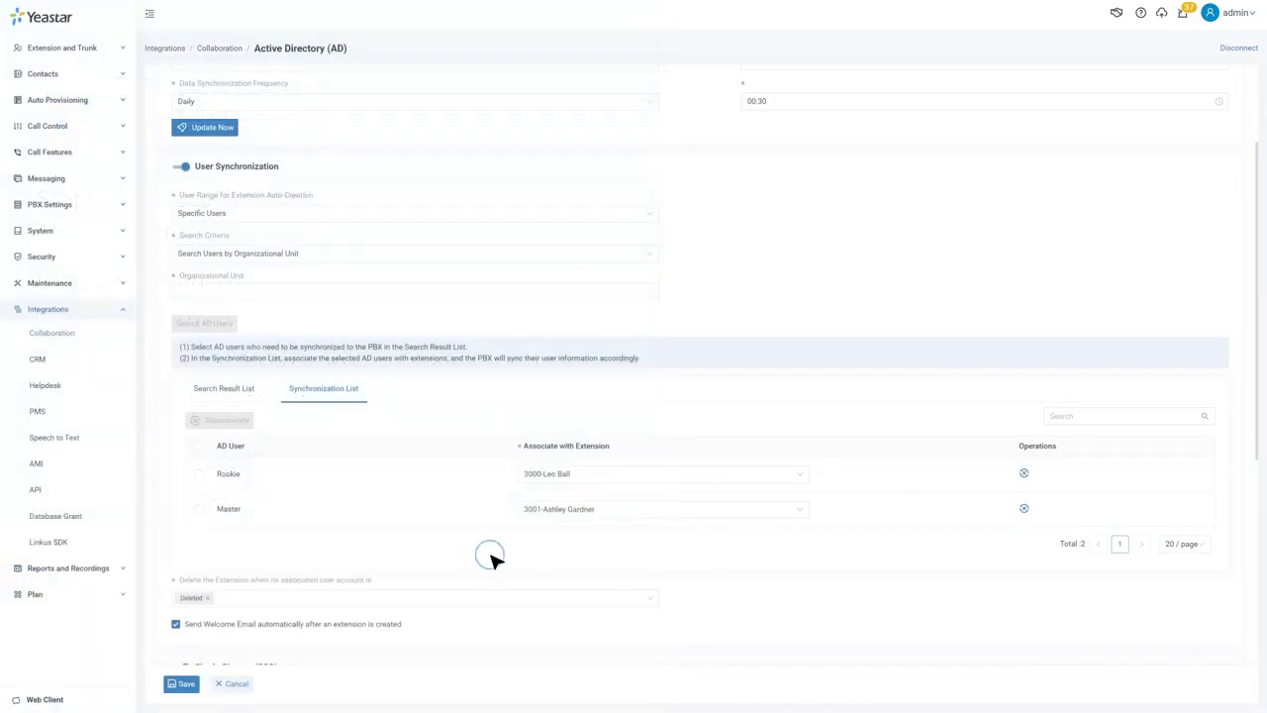
scroll(495, 561, down, 5)
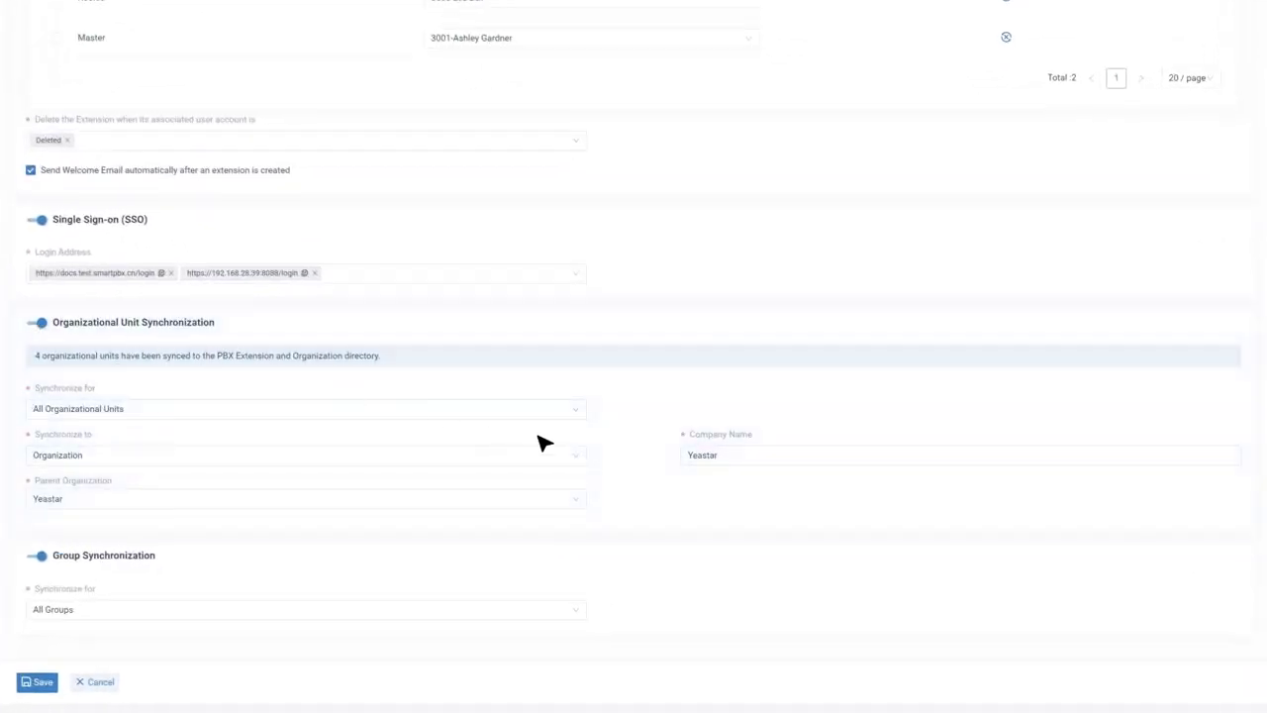
Sync only Yeastar Demo and its sub-units into the Organization directory, and save
click(578, 413)
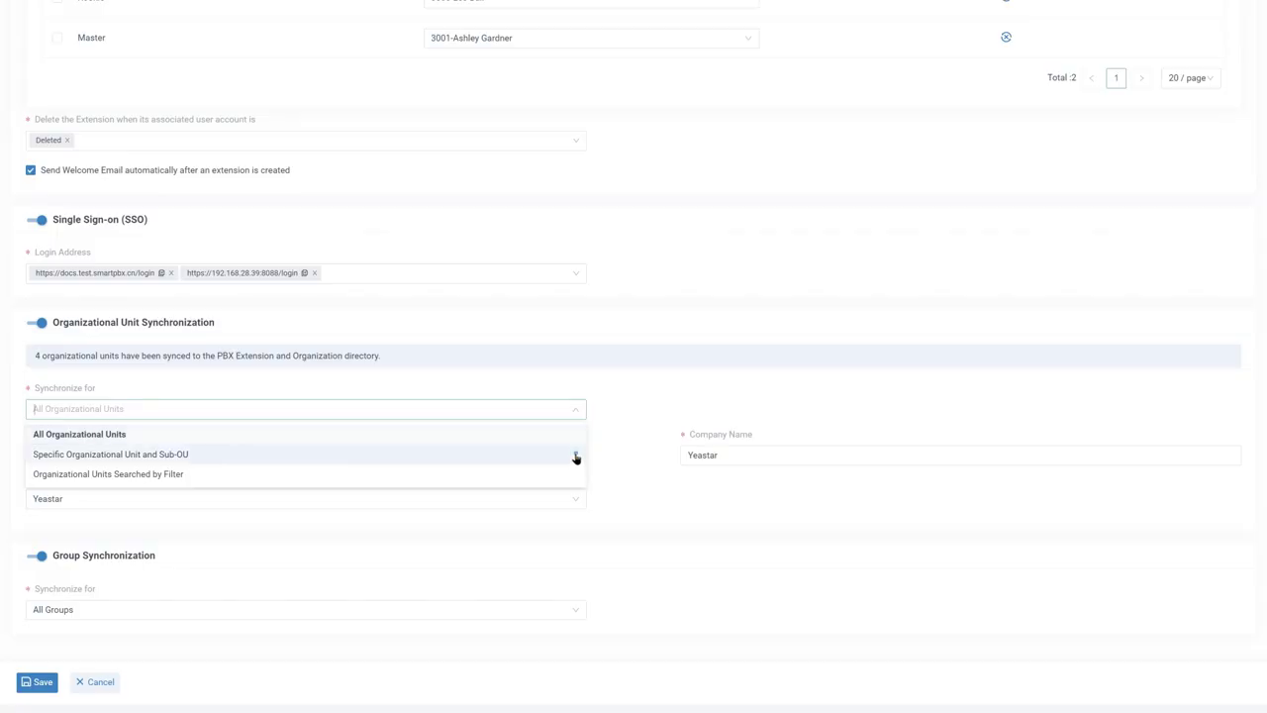
click(576, 454)
click(761, 406)
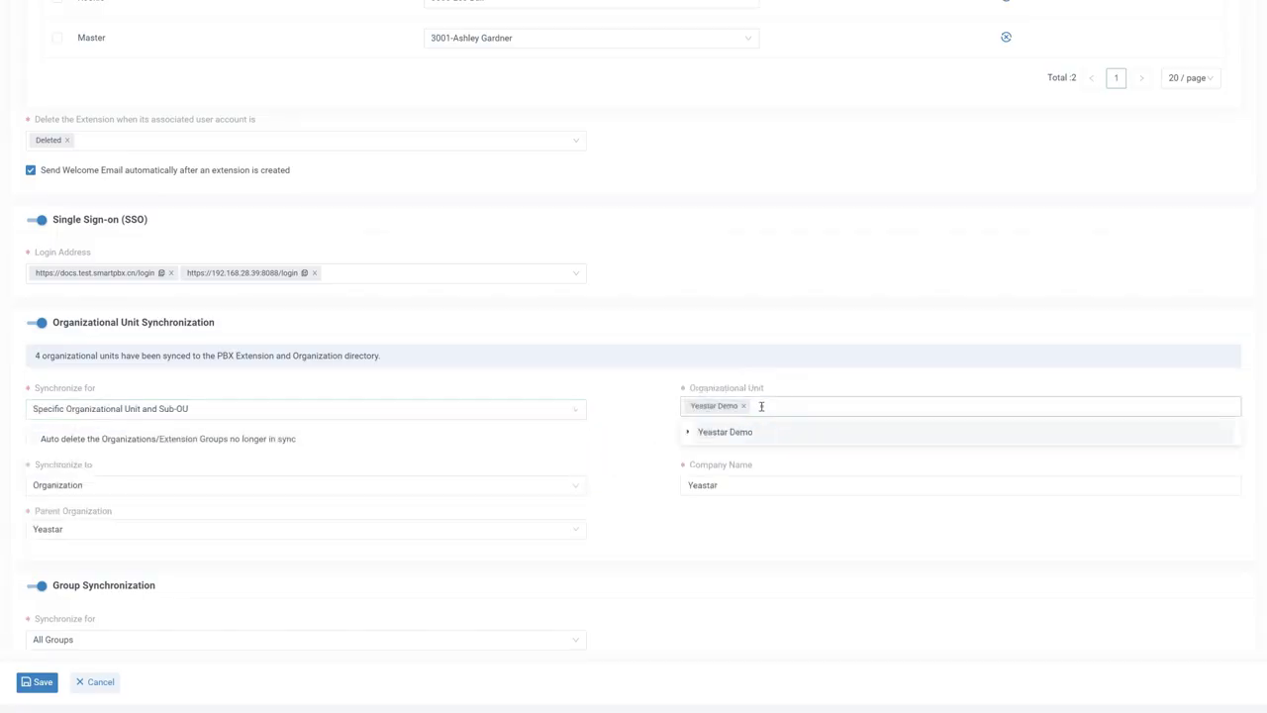
click(761, 405)
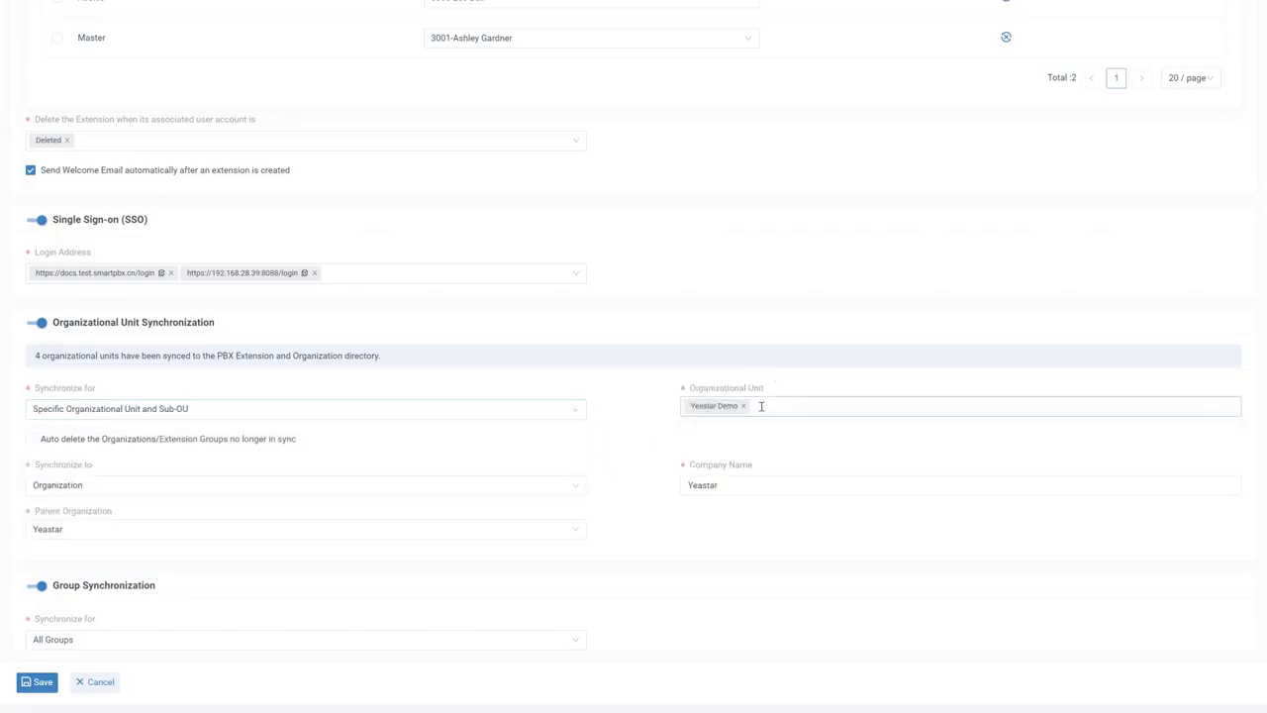
click(576, 489)
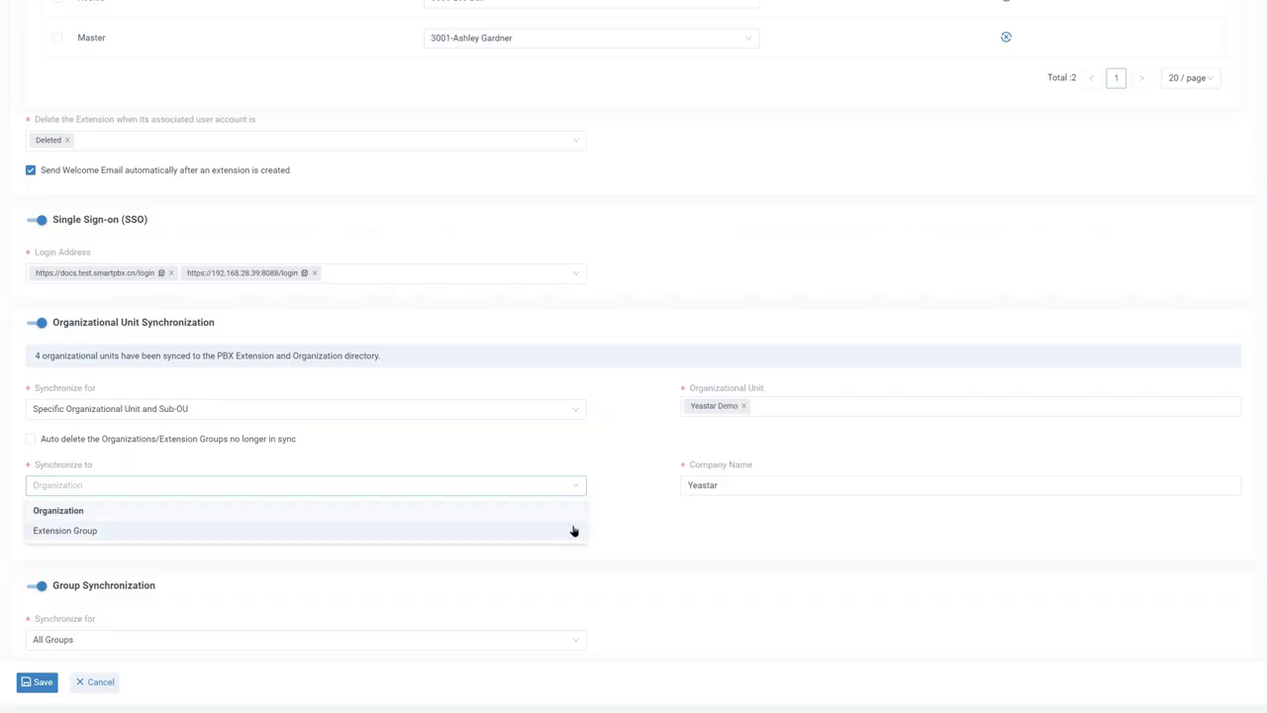
click(574, 511)
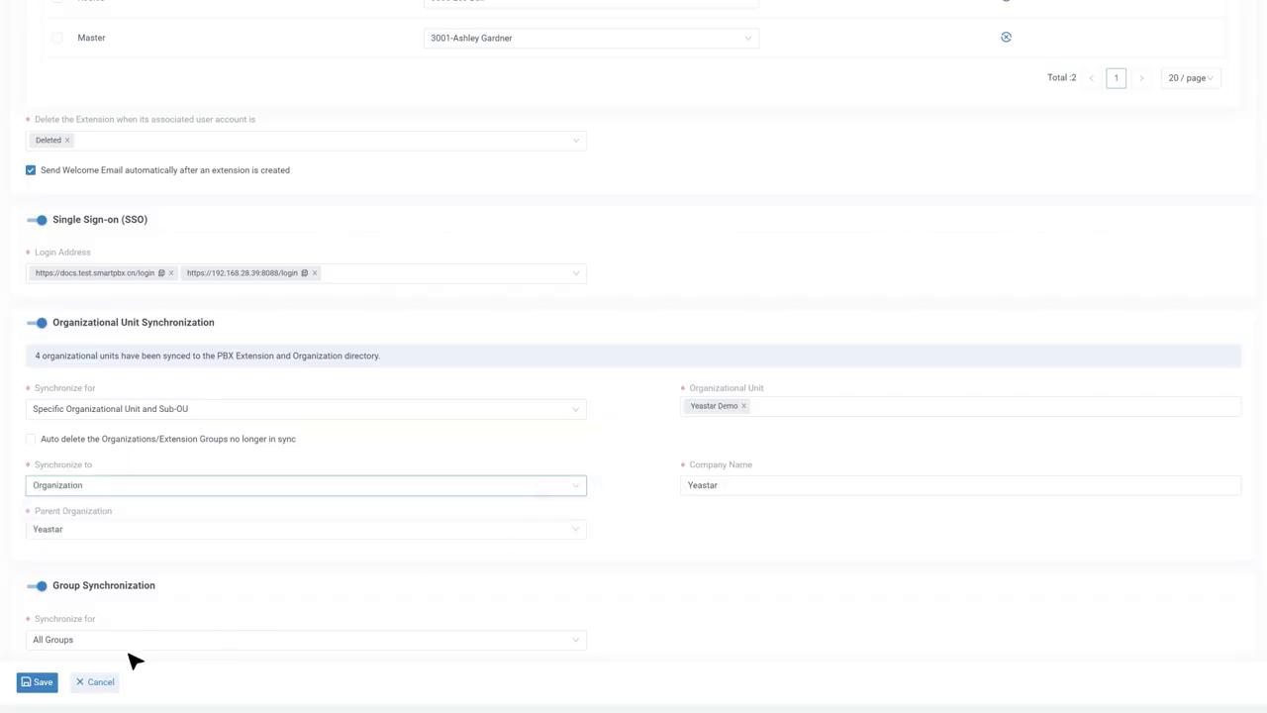
click(41, 682)
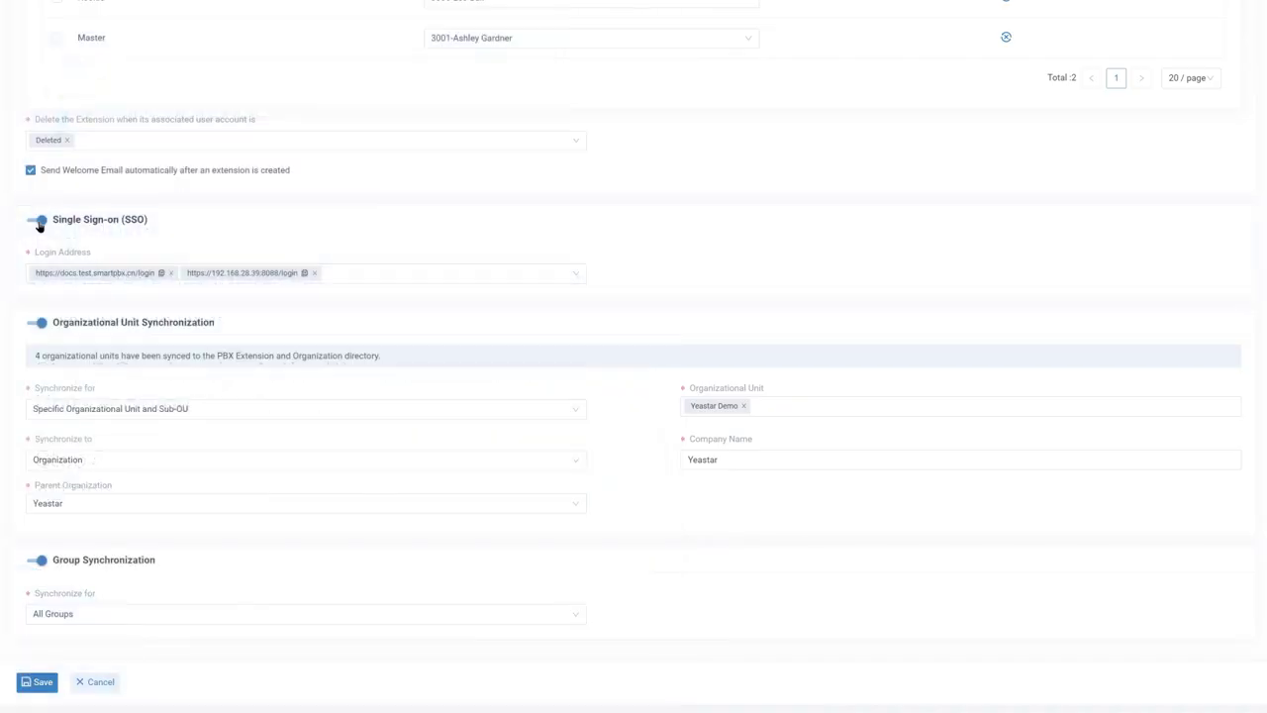
Check both SSO login addresses and save the Active Directory integration
click(571, 278)
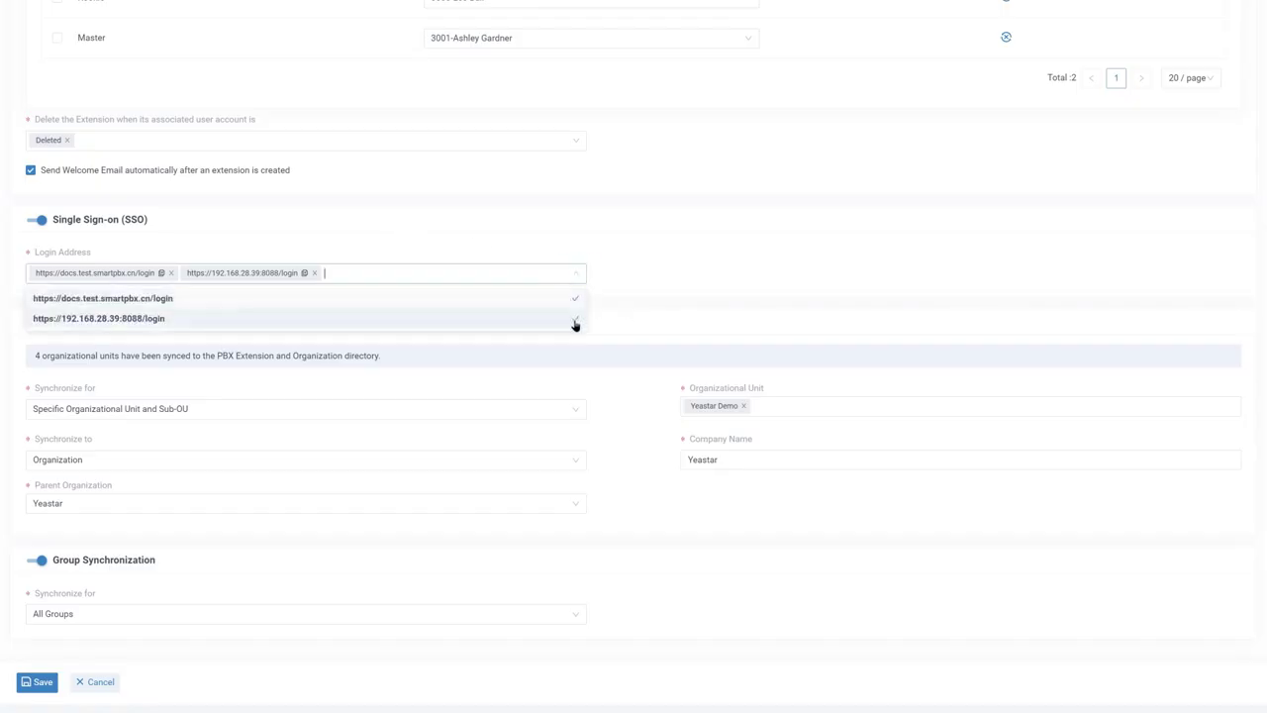
click(574, 280)
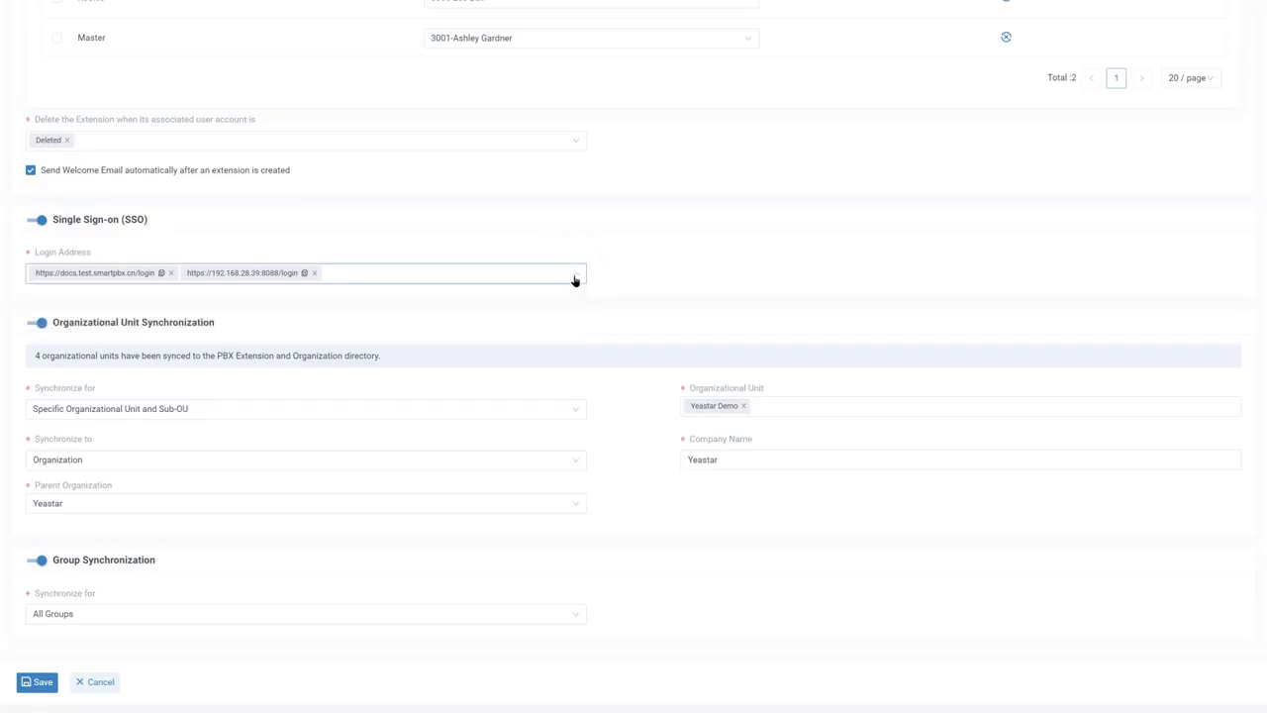
click(40, 683)
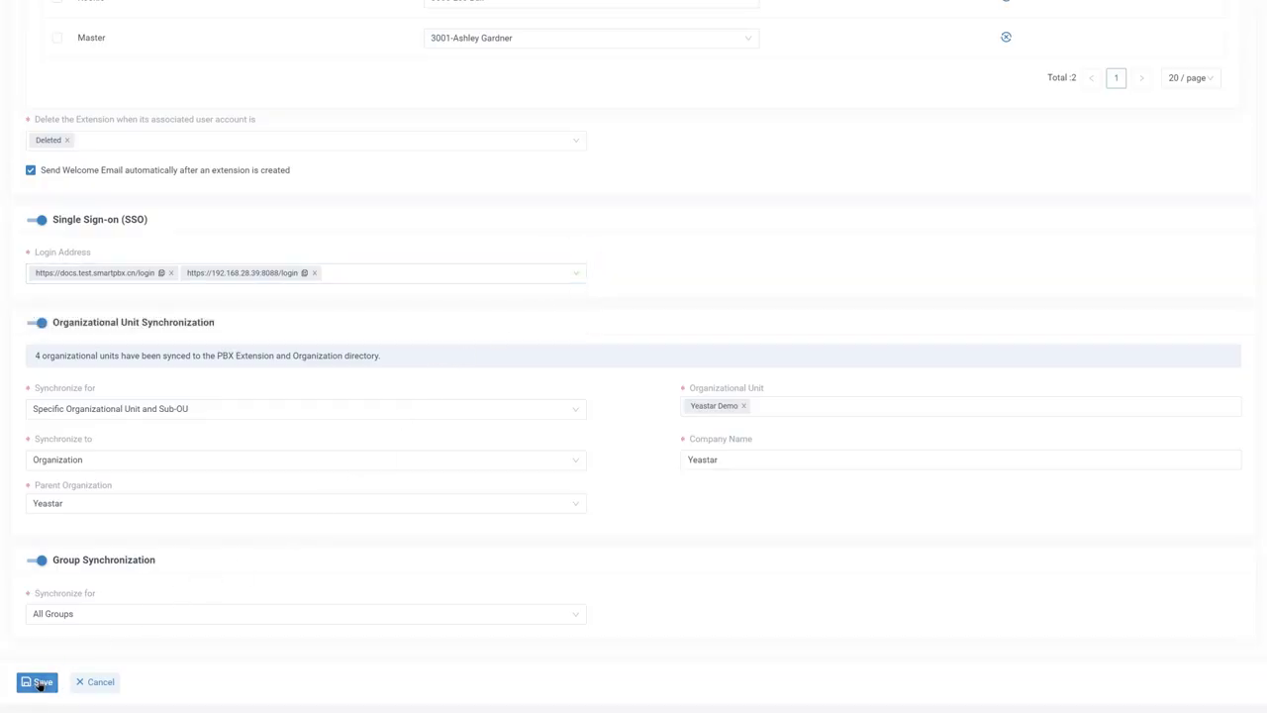